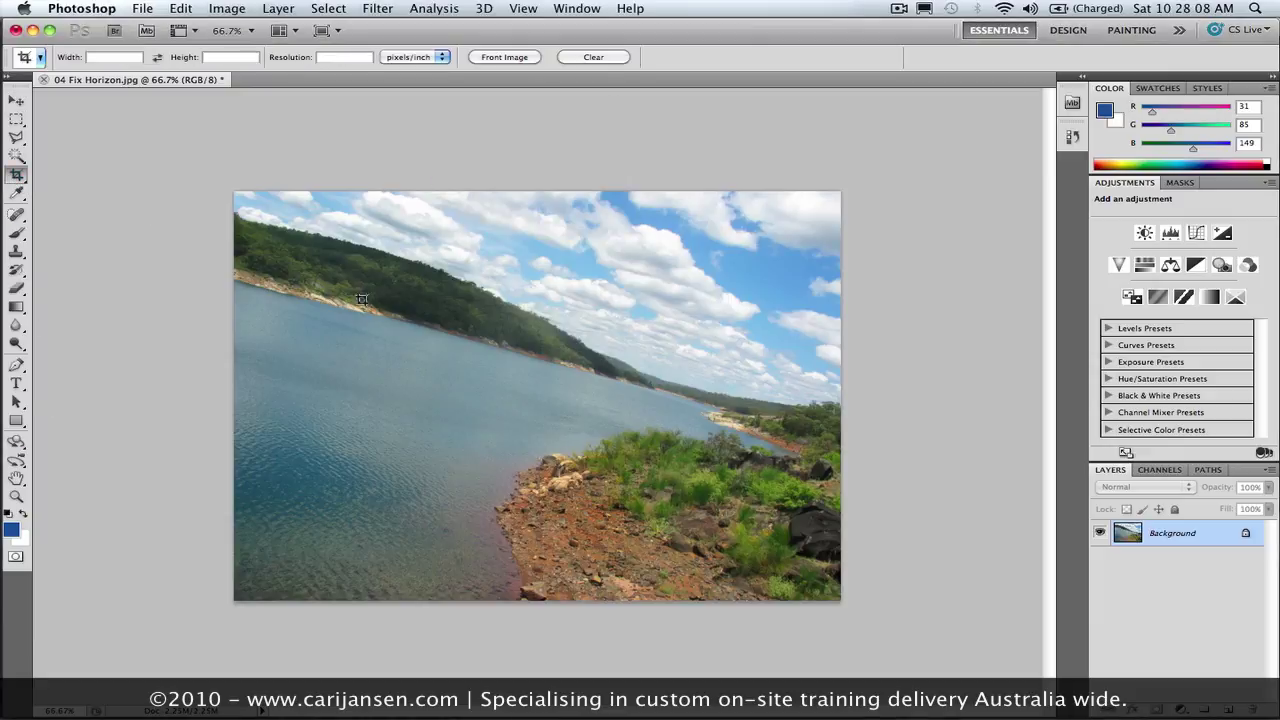
Draw a crop area across the middle of the photo and rotate it until its upper edge matches the sloping shoreline
drag(321, 256, 728, 494)
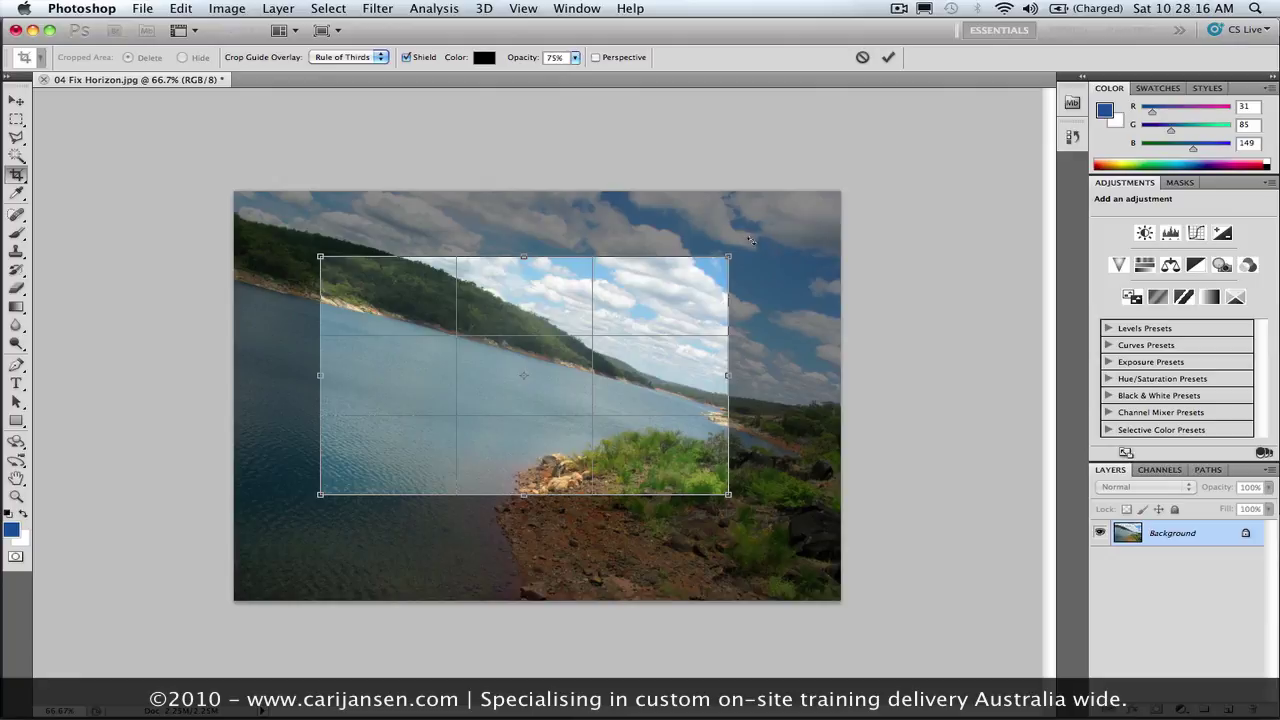
drag(750, 236, 757, 305)
drag(564, 259, 545, 286)
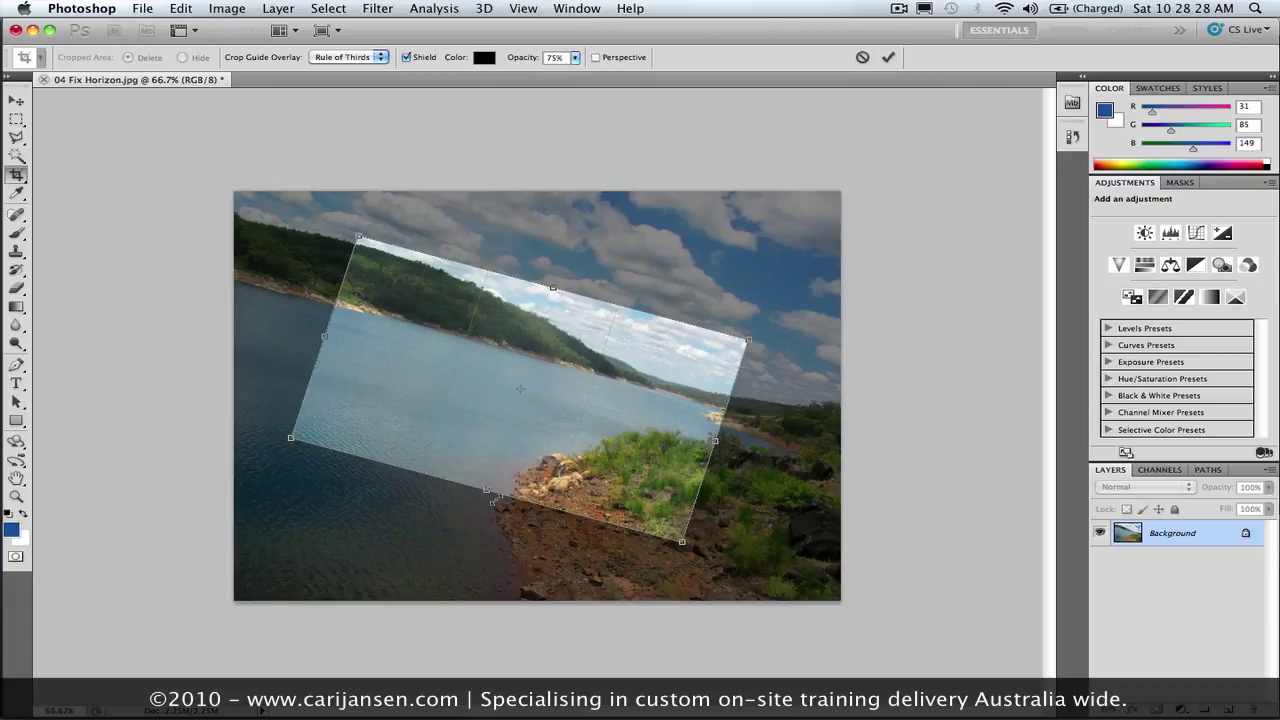
Extend the rotated crop area on all sides, partly beyond the canvas, and apply the crop
mouse_move(491, 498)
mouse_down()
mouse_move(452, 538)
mouse_move(460, 567)
mouse_up()
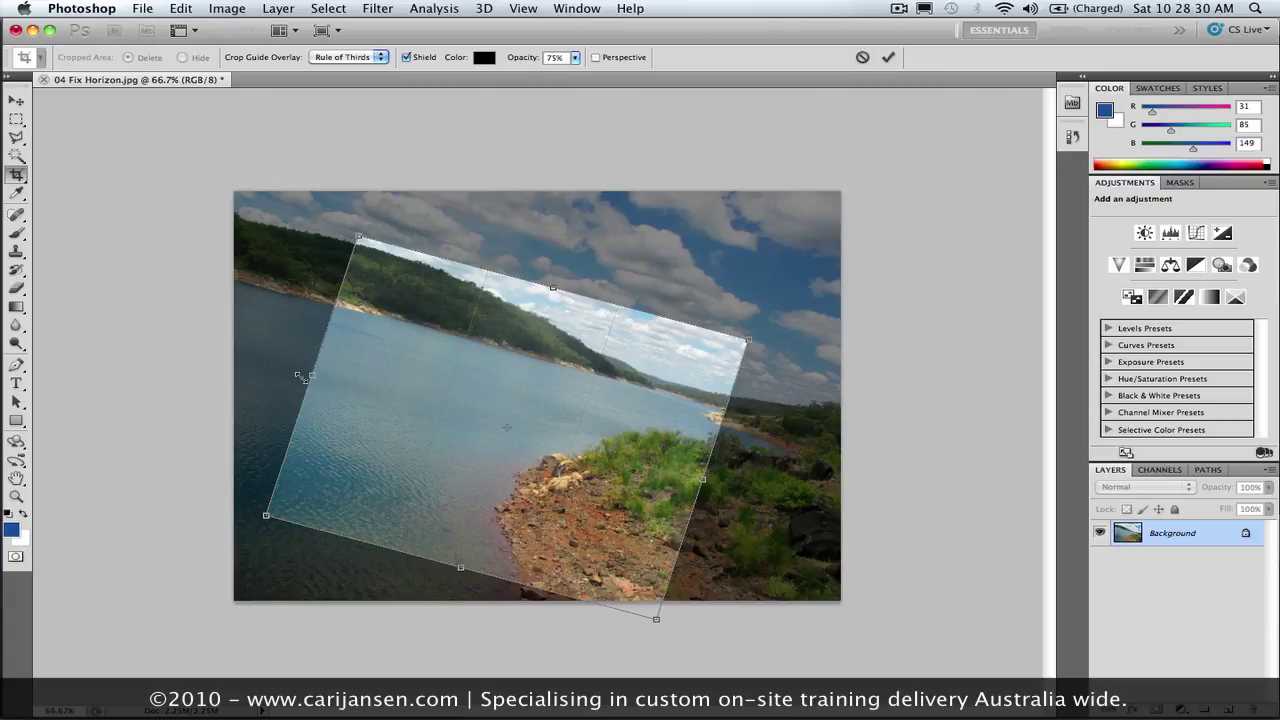
drag(300, 377, 199, 344)
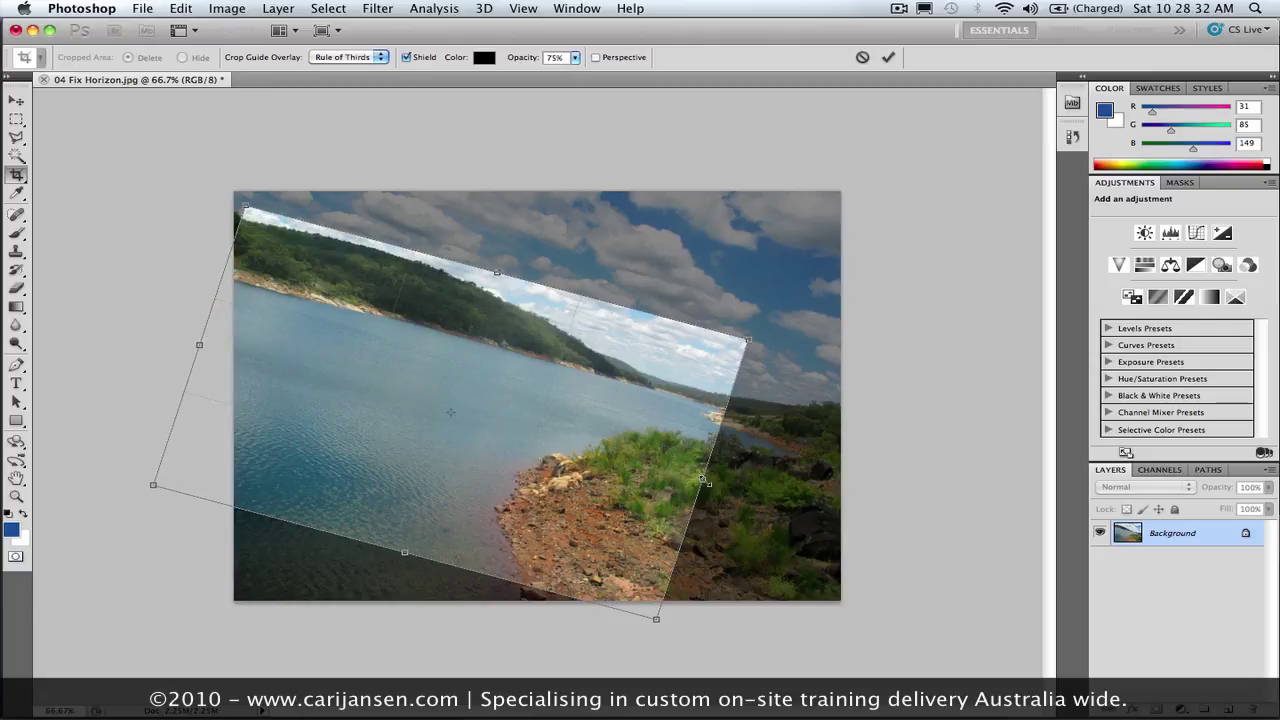
drag(705, 481, 786, 501)
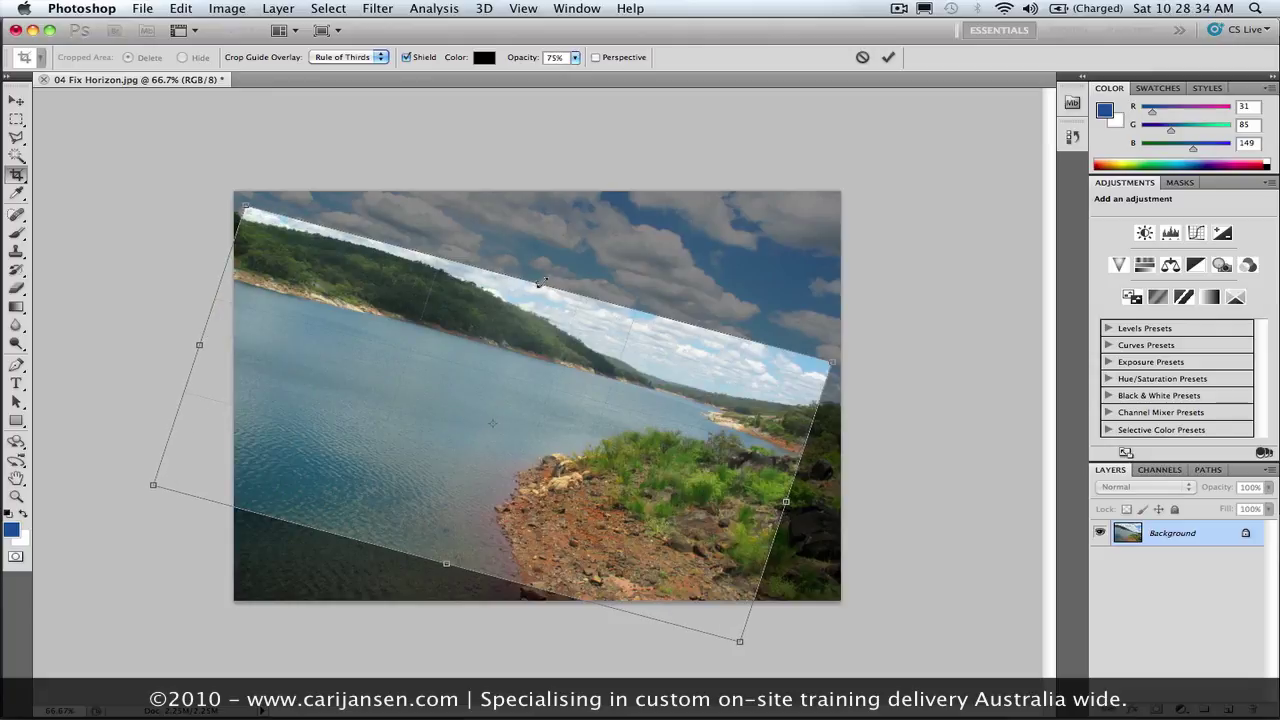
mouse_move(540, 283)
mouse_down()
mouse_move(585, 203)
mouse_move(600, 209)
mouse_up()
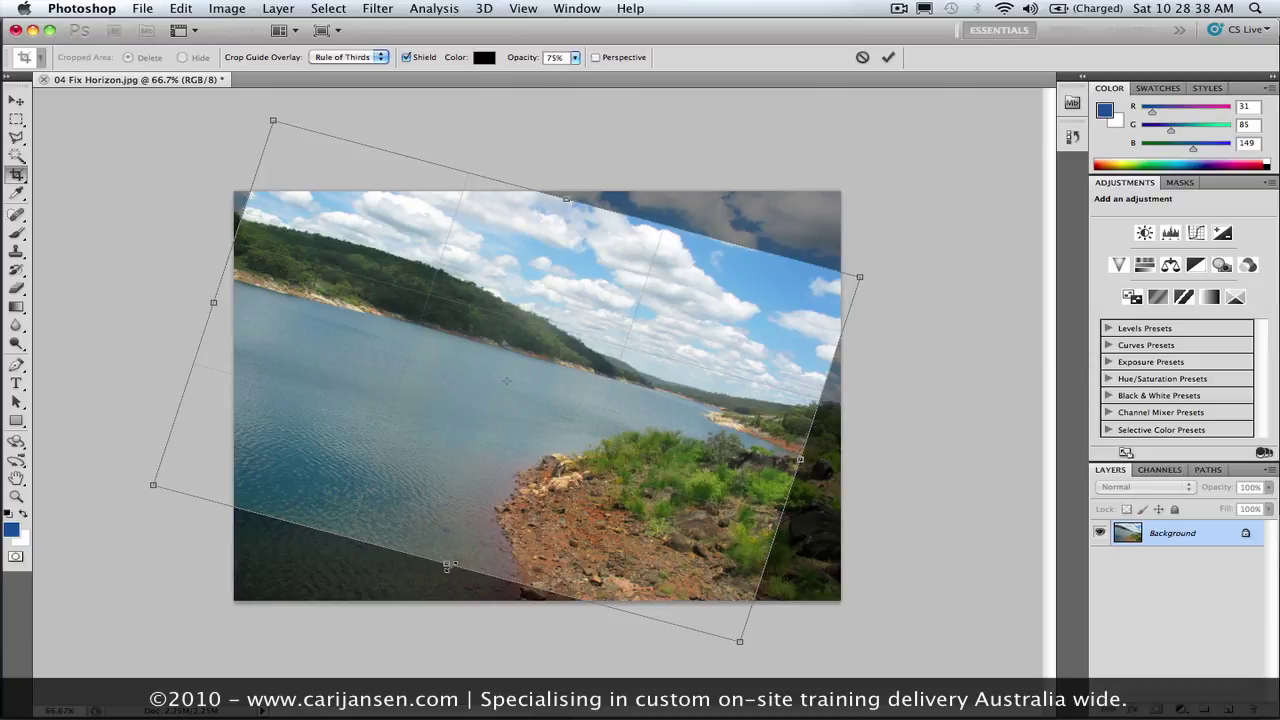
key(Return)
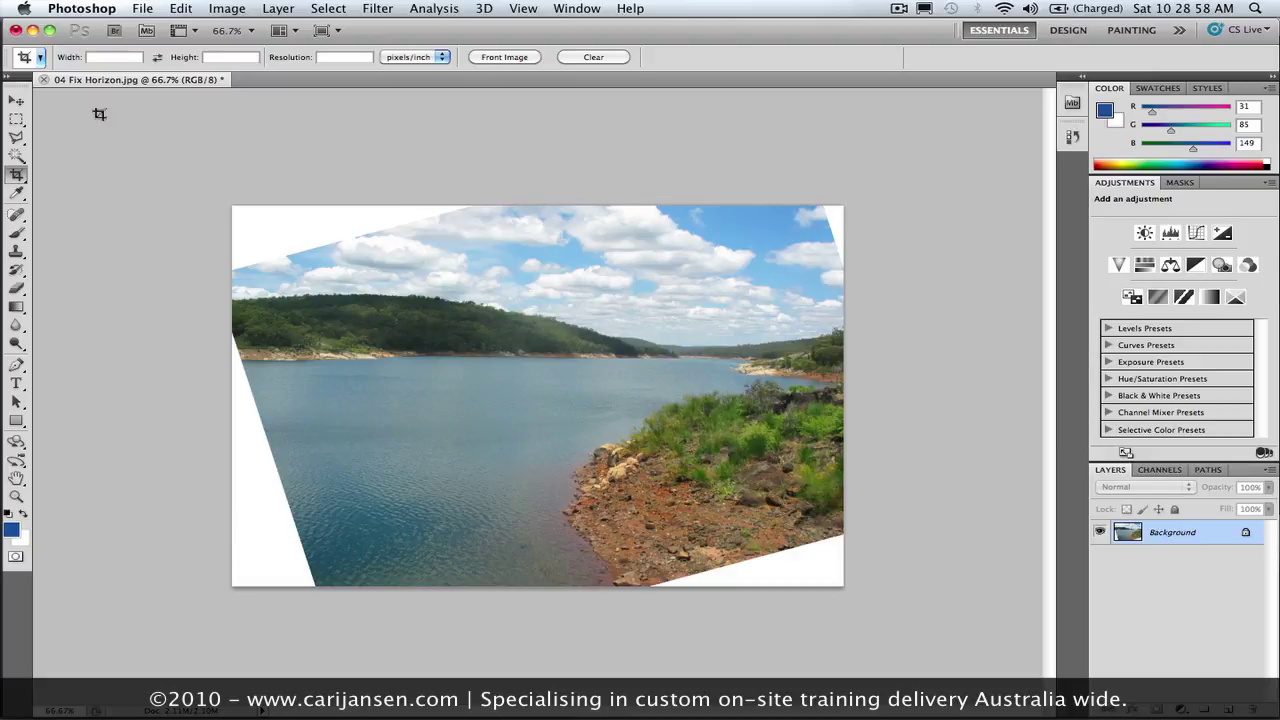
Outline the blank upper-left wedge of the image with the Polygonal Lasso and fill it using Content-Aware, Normal mode, 100% opacity
click(17, 139)
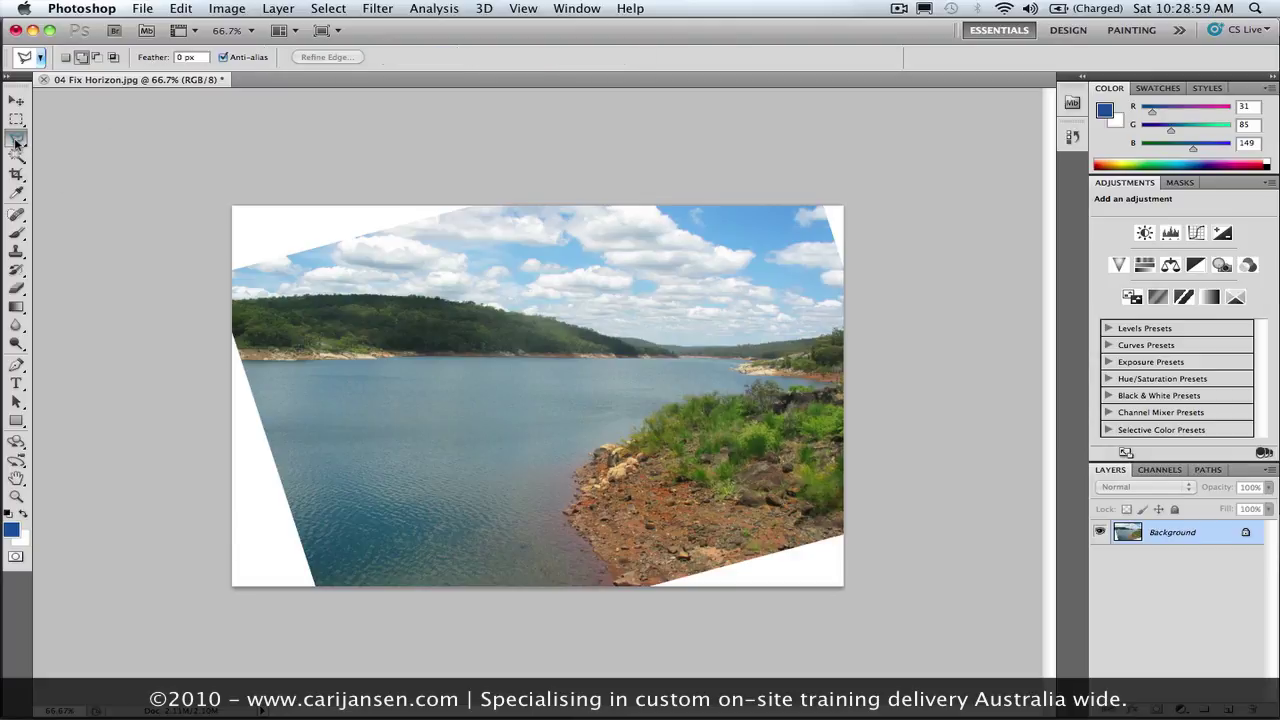
click(224, 200)
click(224, 284)
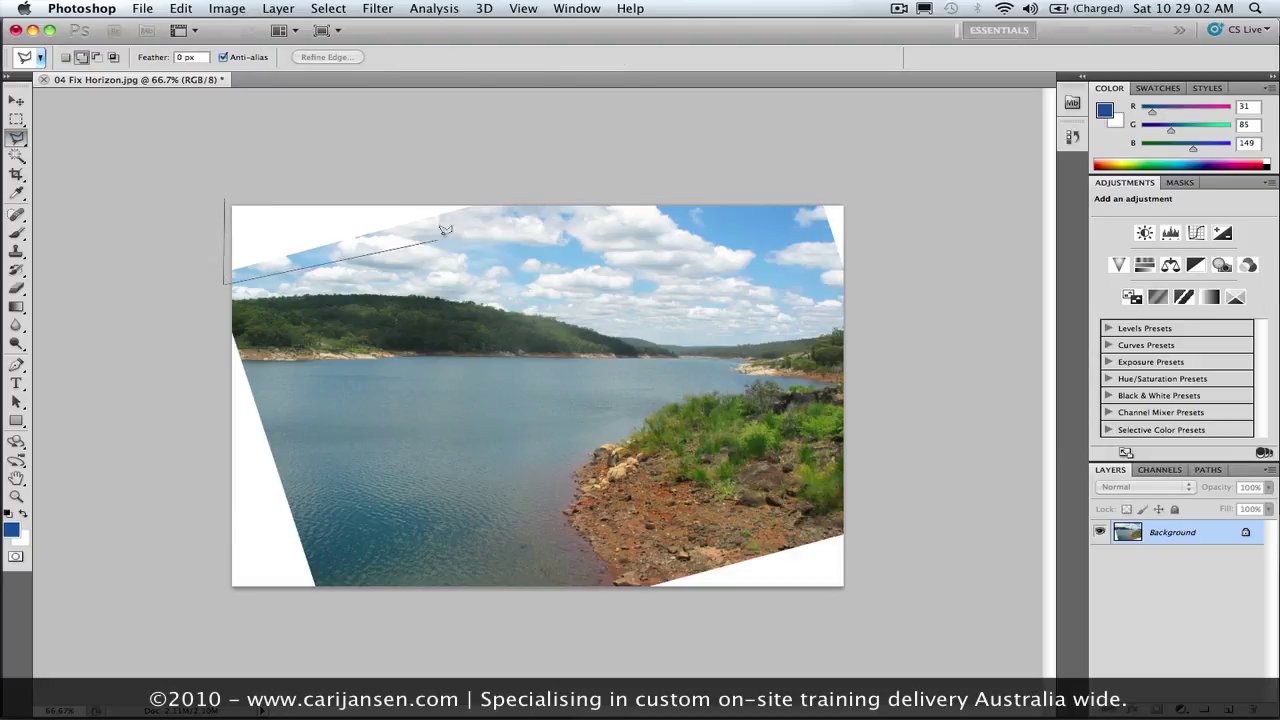
click(492, 204)
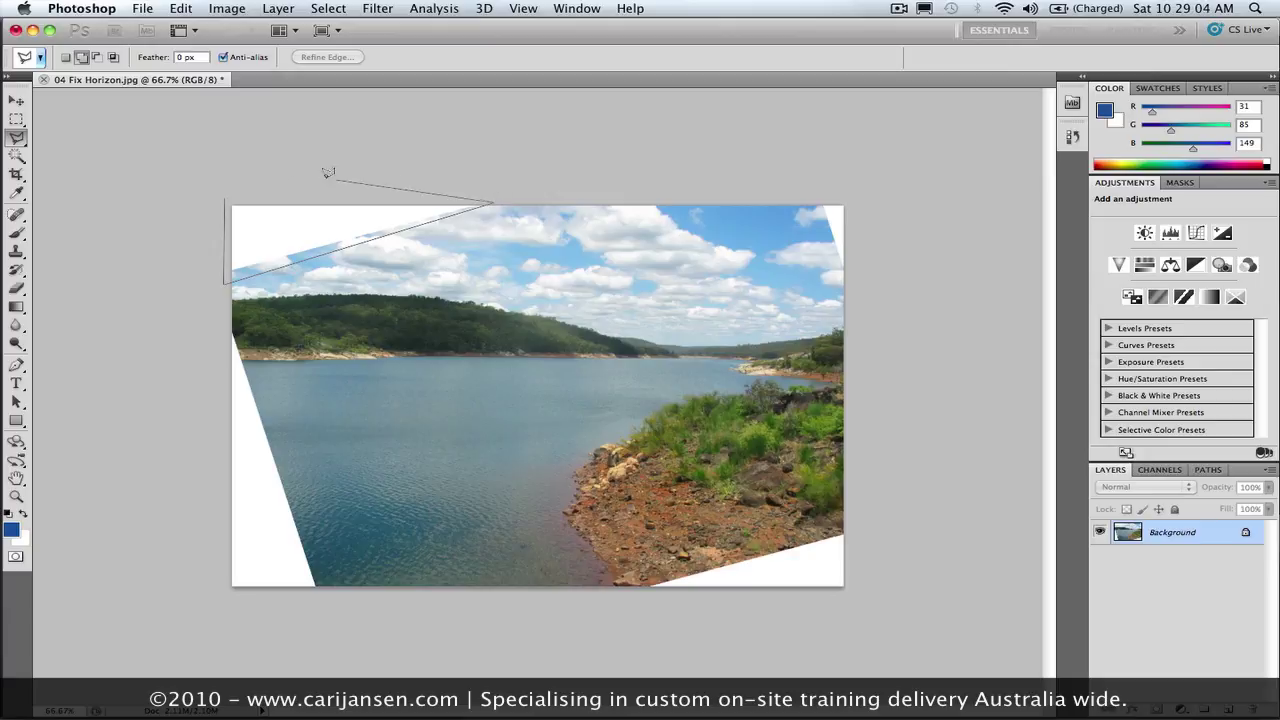
click(226, 194)
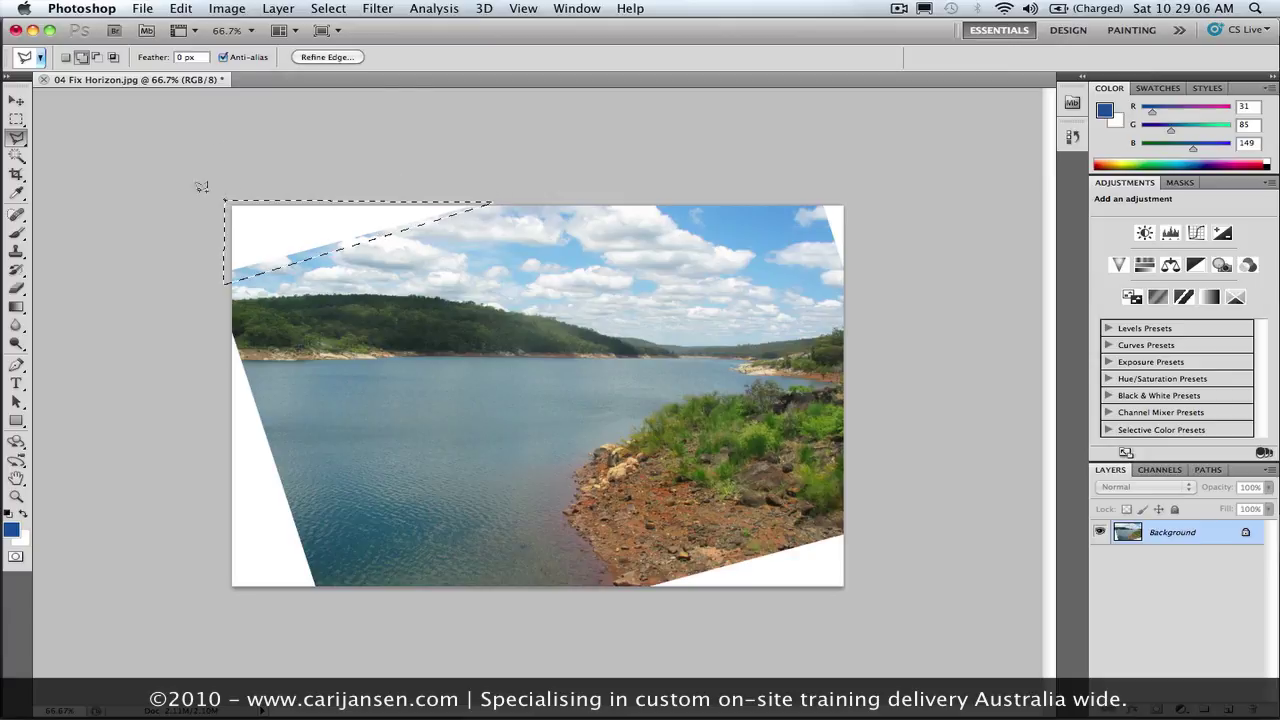
click(181, 8)
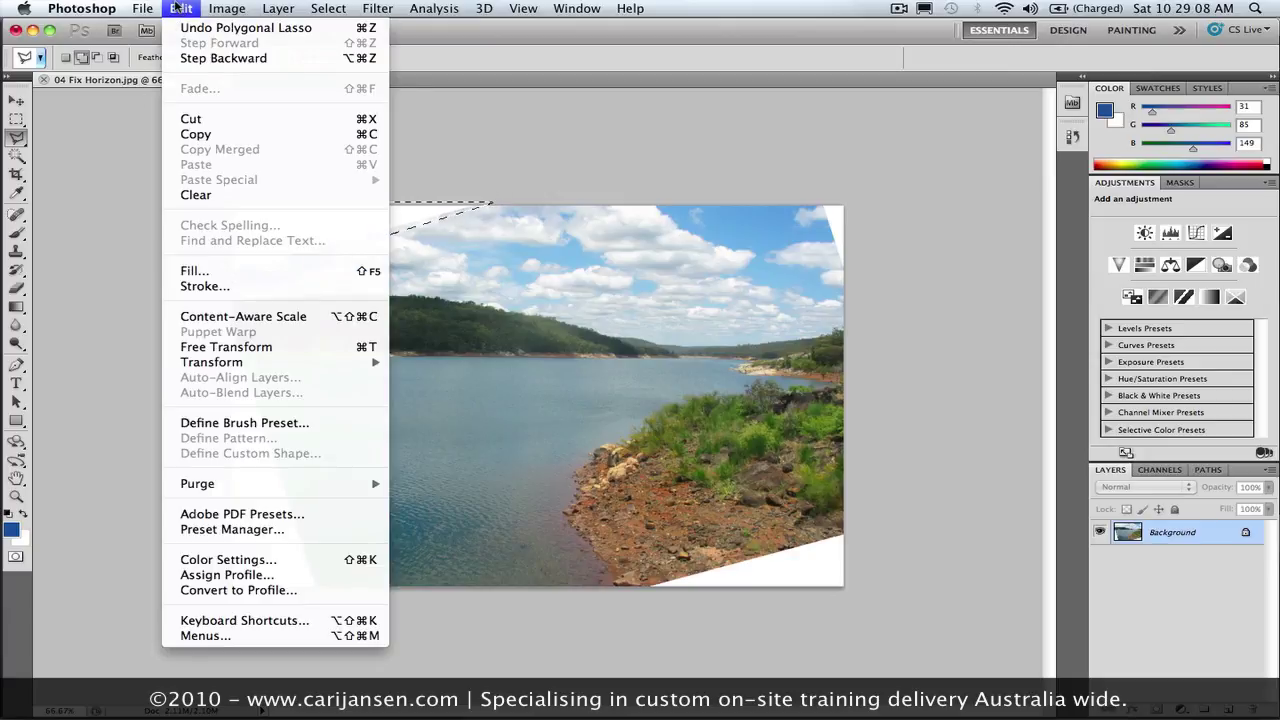
click(236, 276)
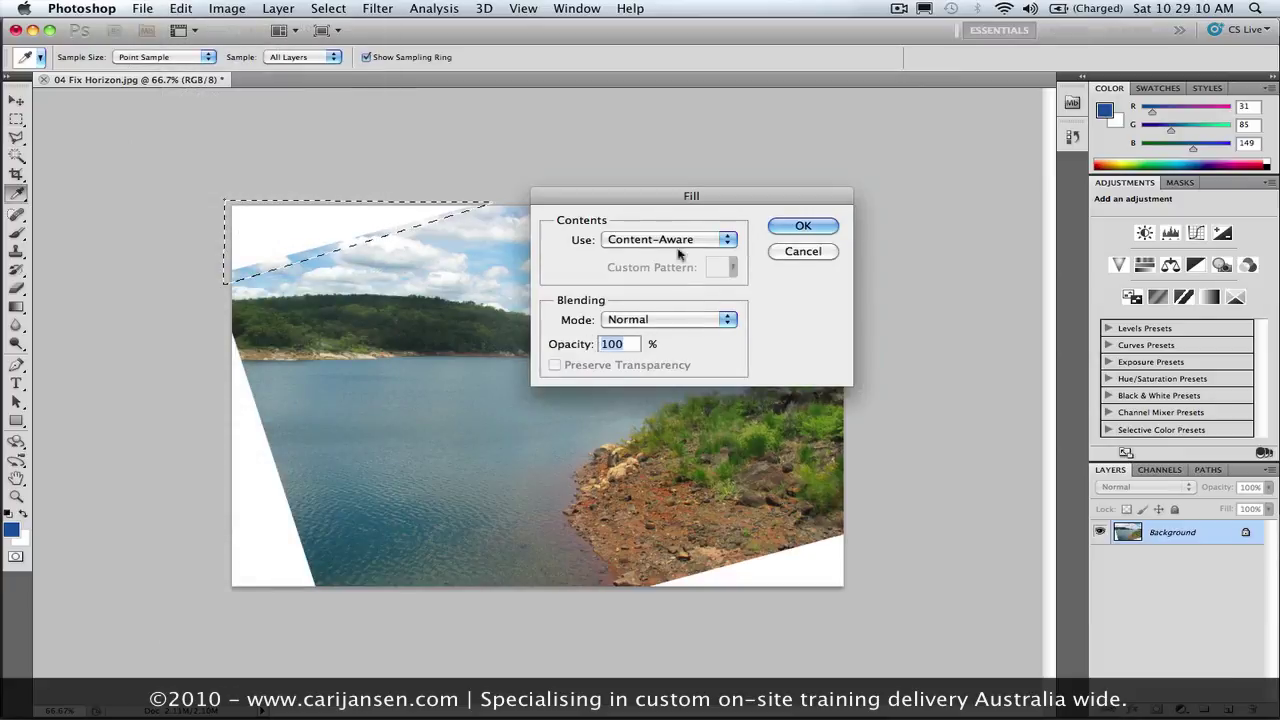
click(805, 228)
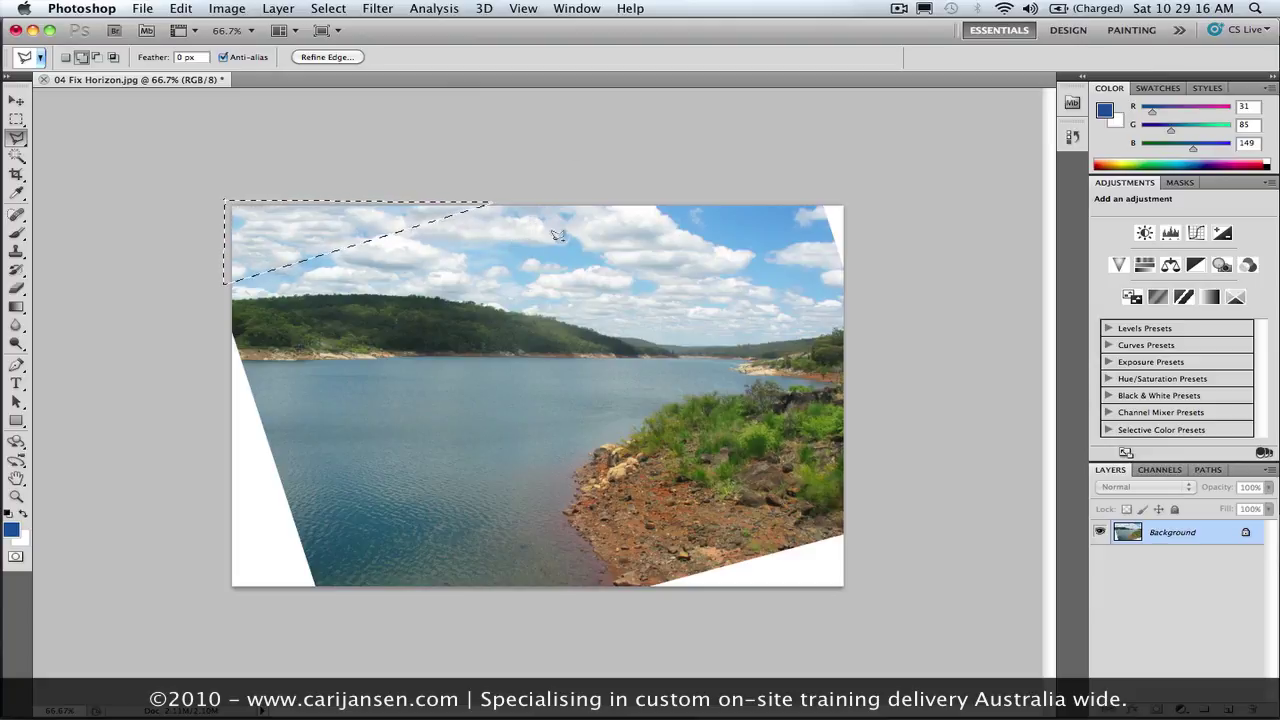
click(816, 200)
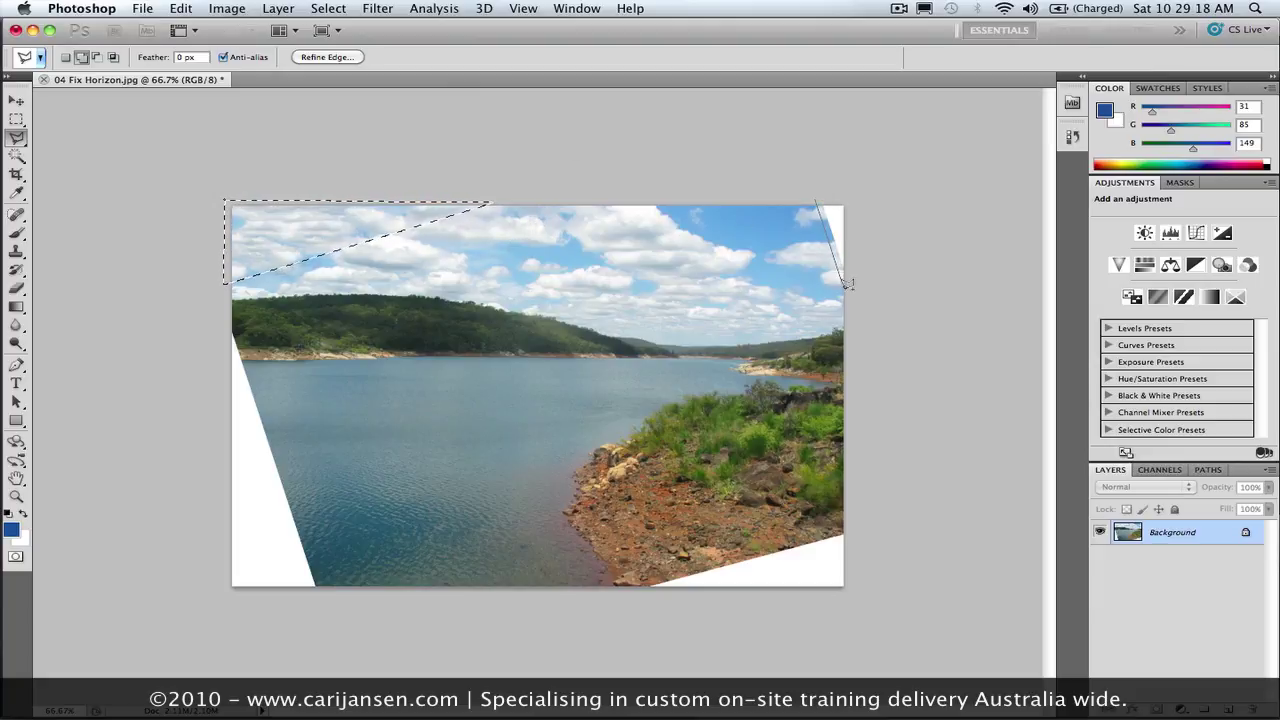
click(849, 291)
click(852, 197)
click(815, 197)
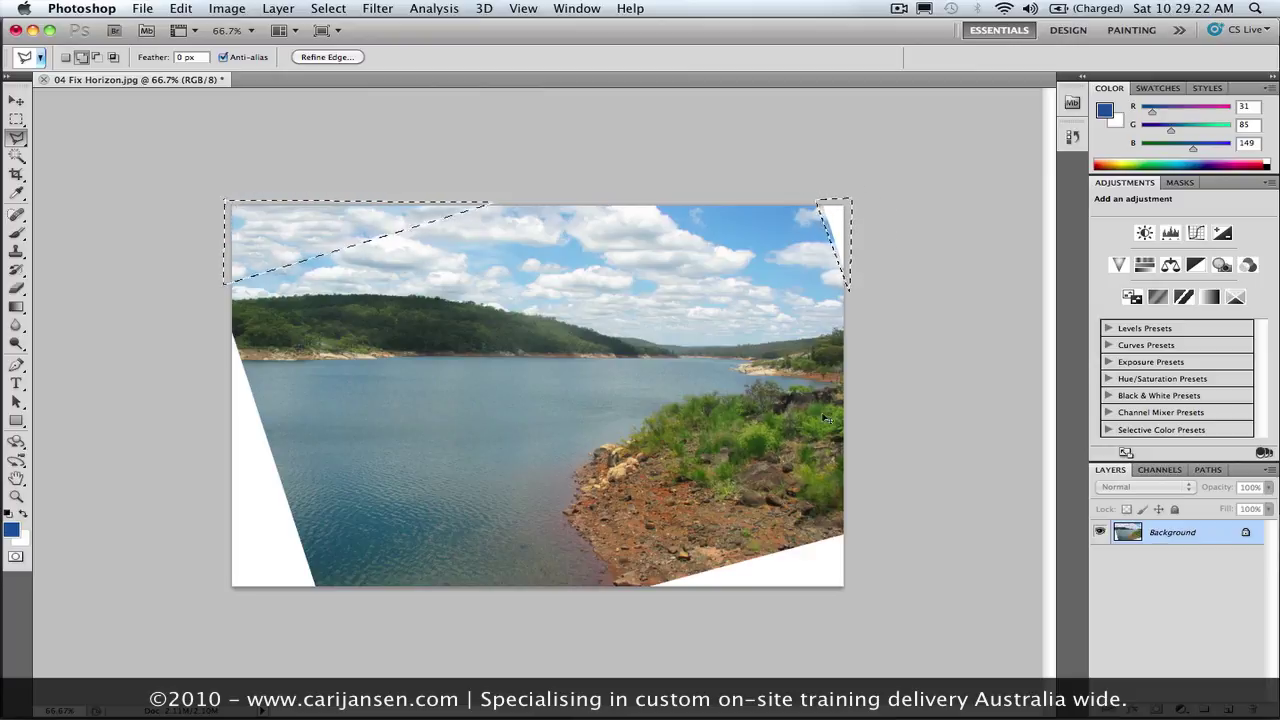
key(super+d)
Outline the blank lower-right wedge with the Polygonal Lasso and add the blank upper-right wedge to the selection
click(856, 522)
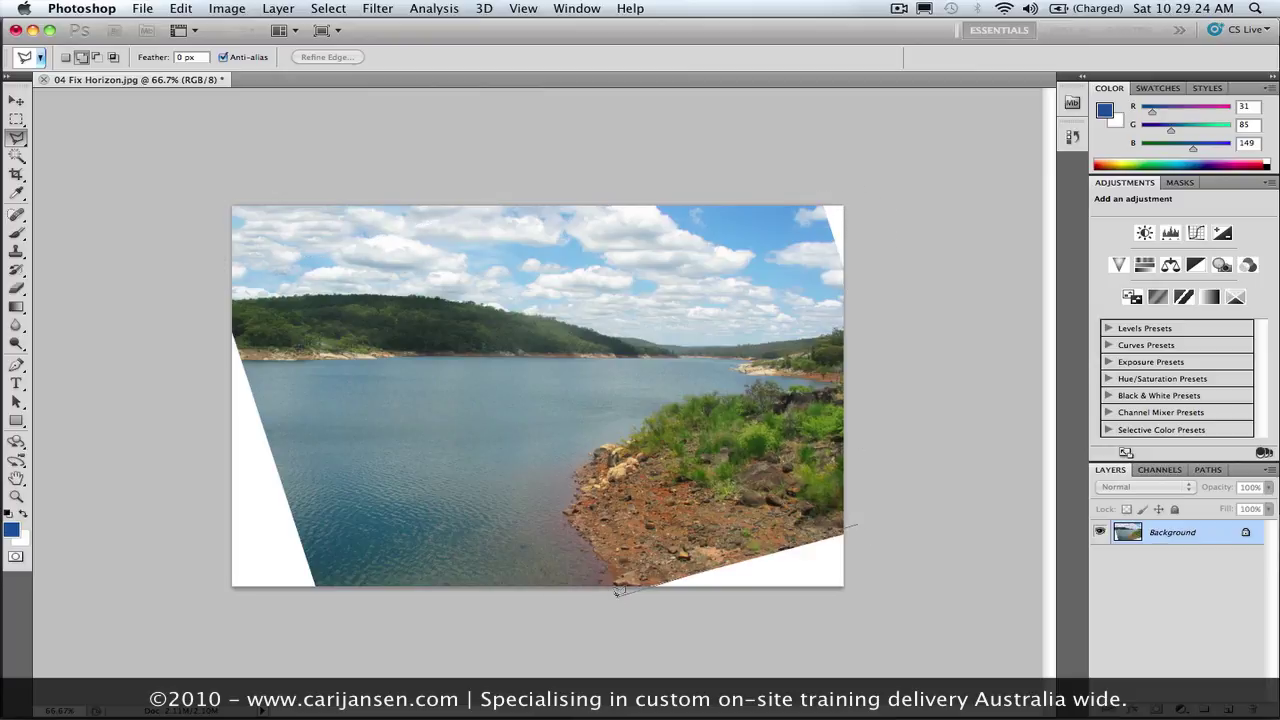
click(614, 592)
click(859, 596)
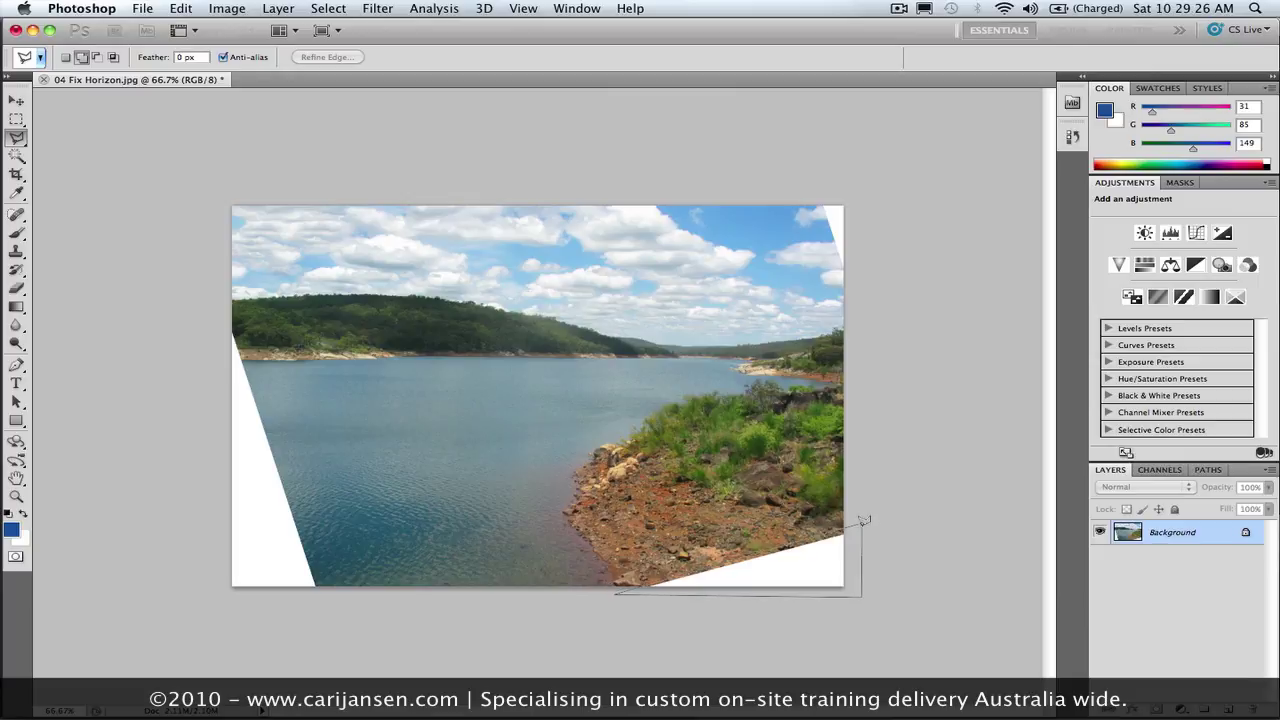
click(857, 521)
shift+click(817, 197)
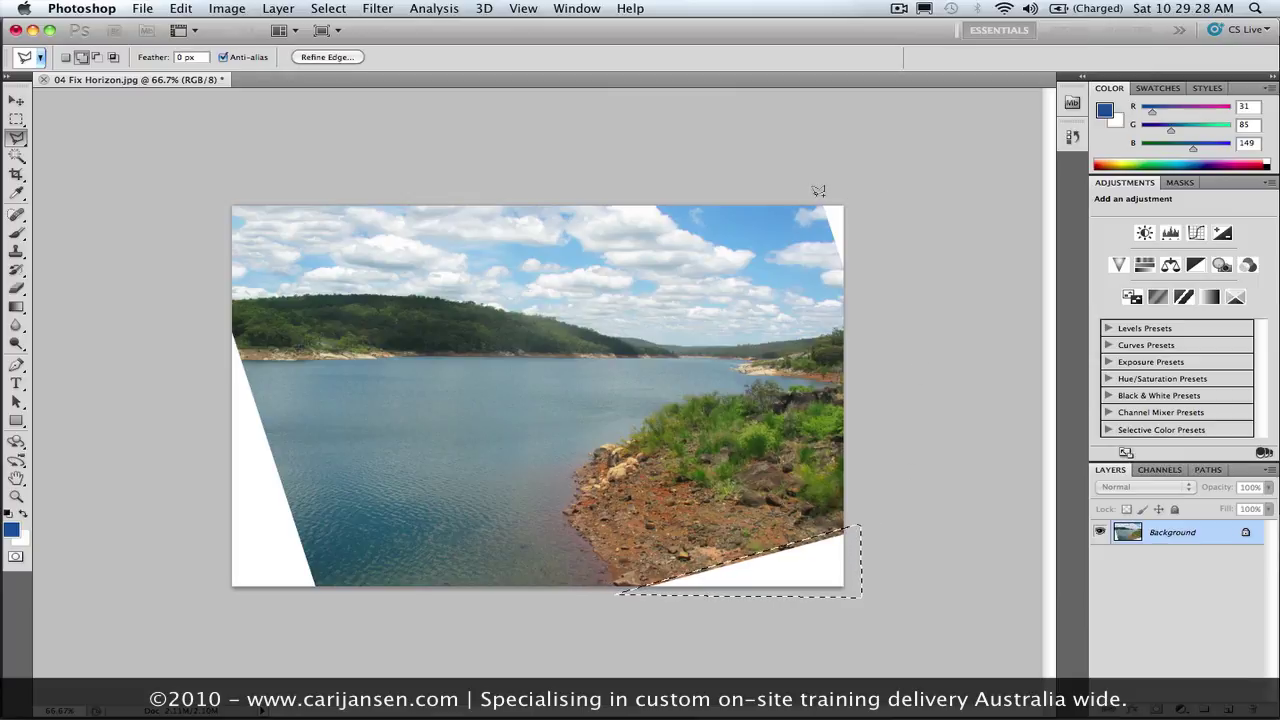
click(851, 292)
click(853, 200)
click(816, 193)
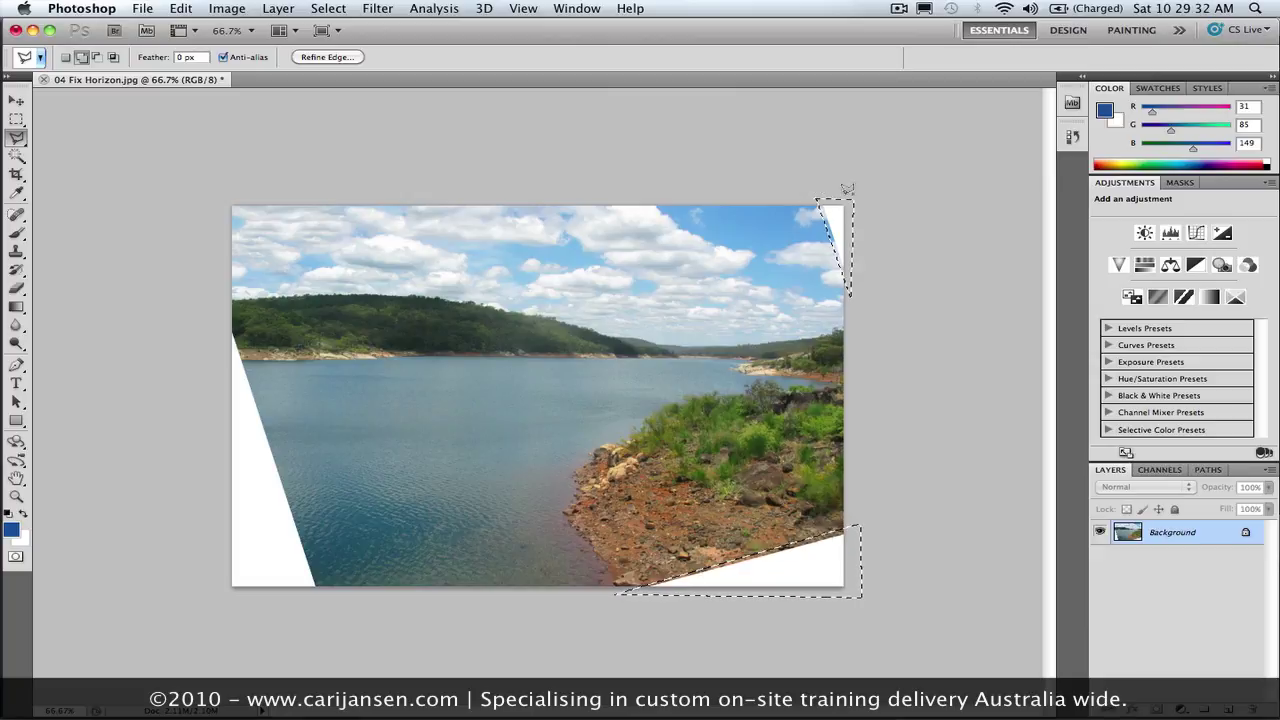
Add the blank wedge along the image's left edge to the selection, fill all selected wedges using Content-Aware, and deselect
shift+click(222, 326)
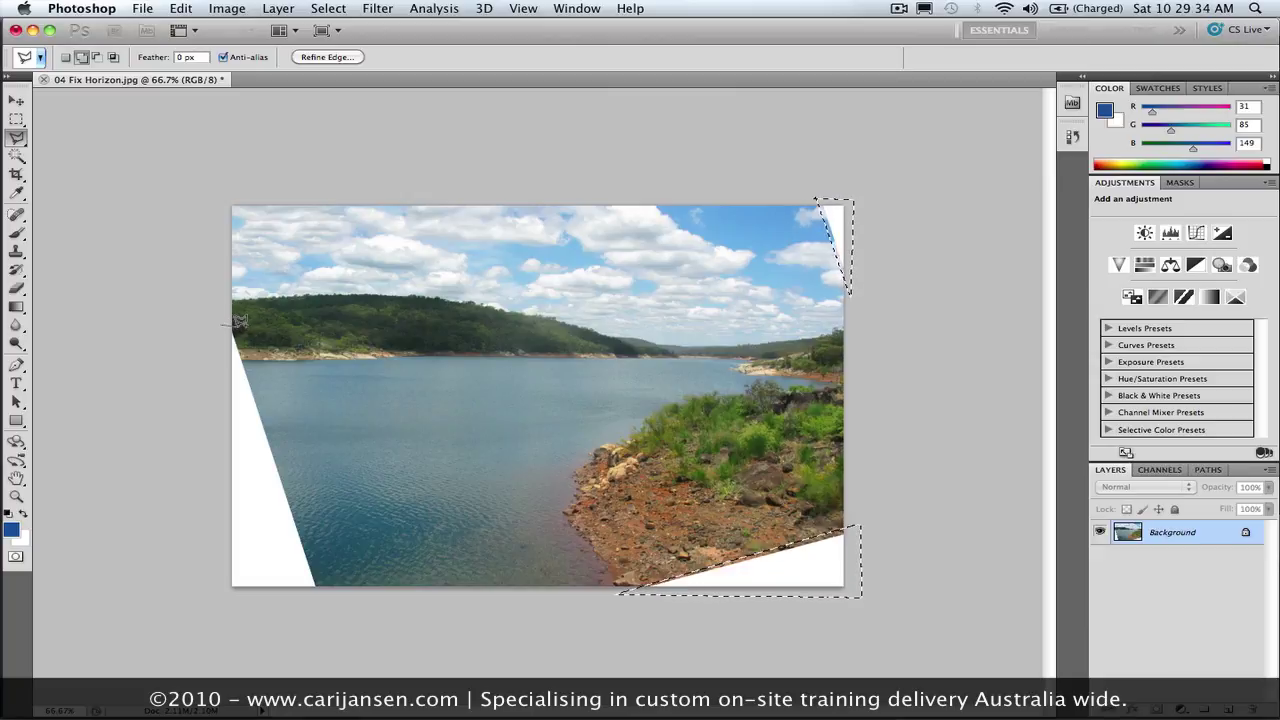
click(232, 327)
click(331, 603)
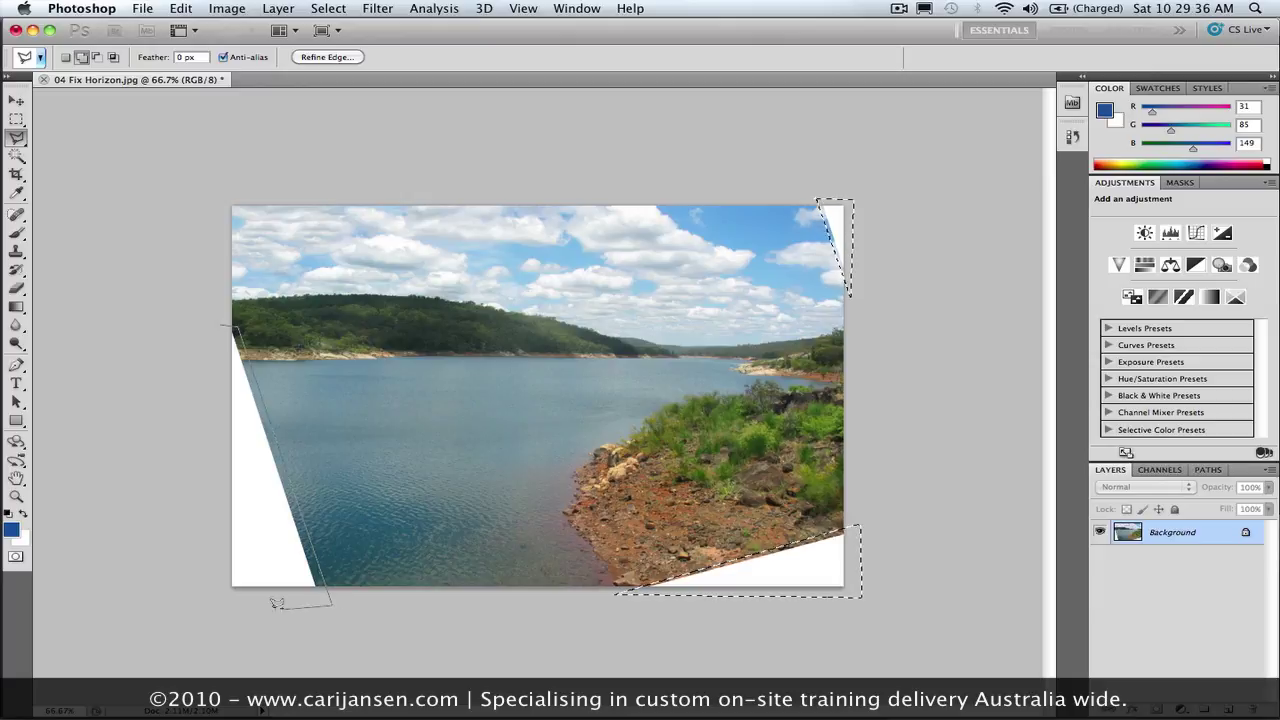
click(216, 602)
click(223, 323)
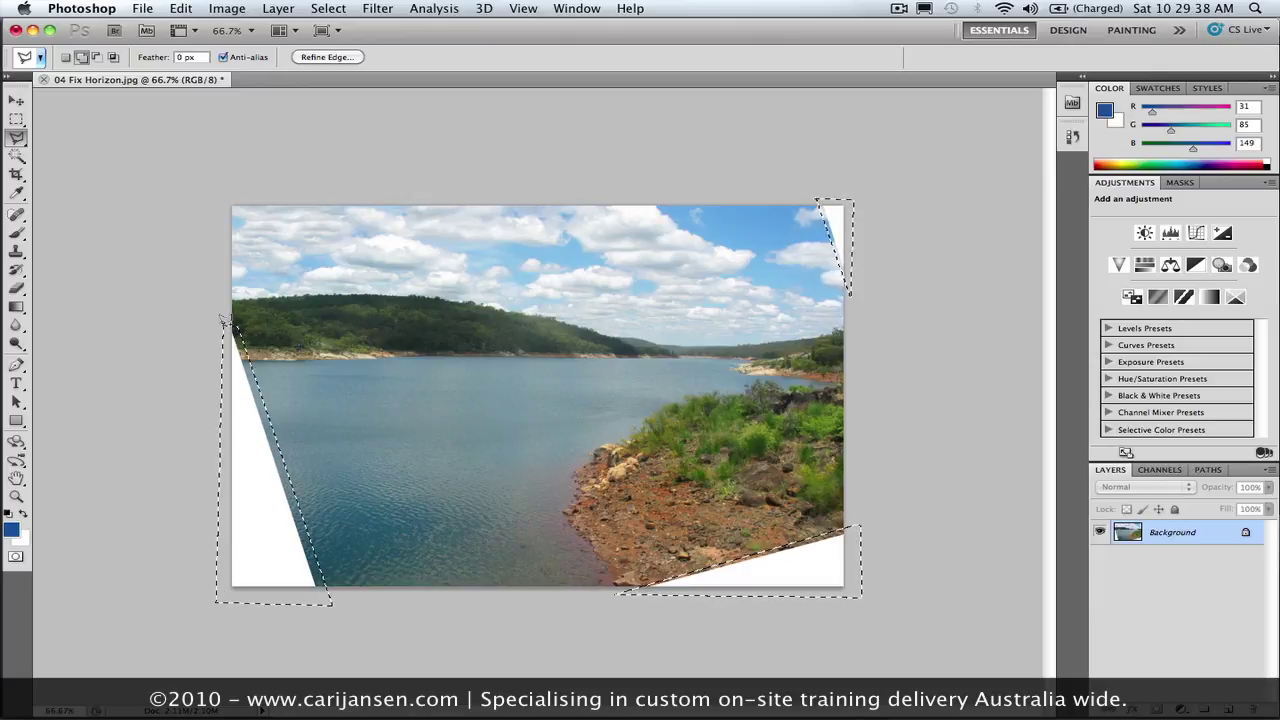
click(179, 9)
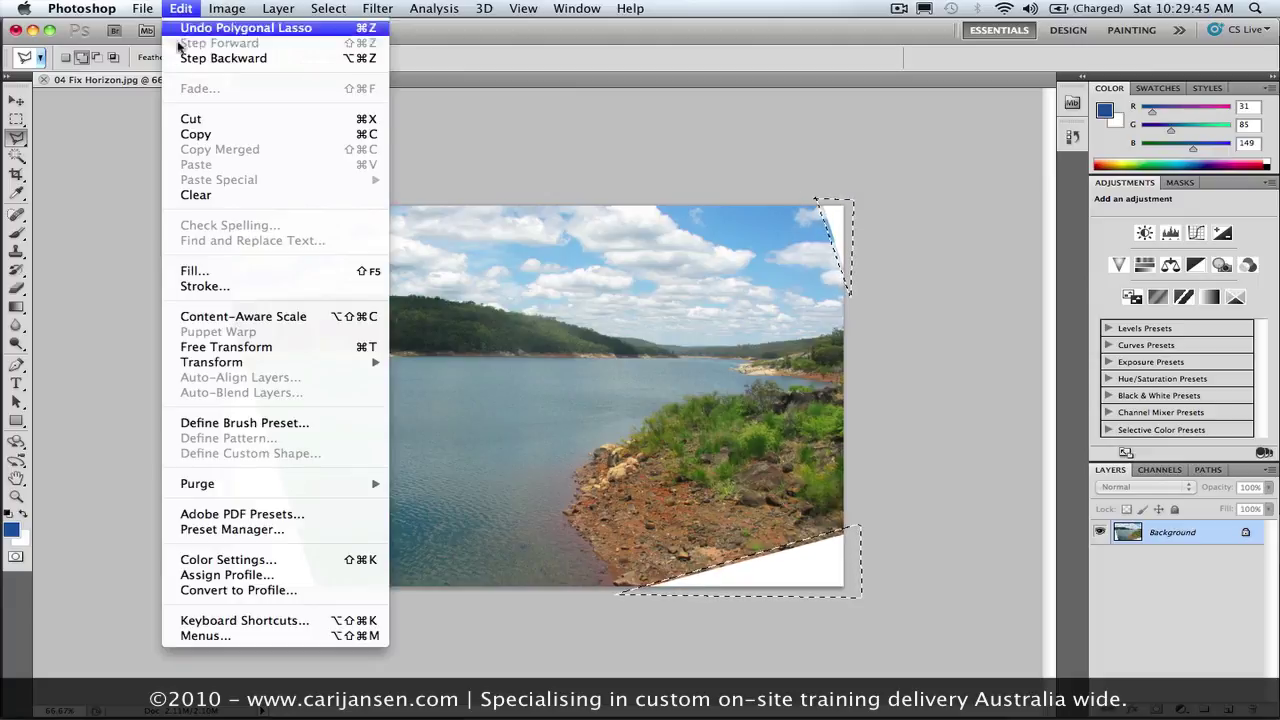
click(220, 274)
click(806, 226)
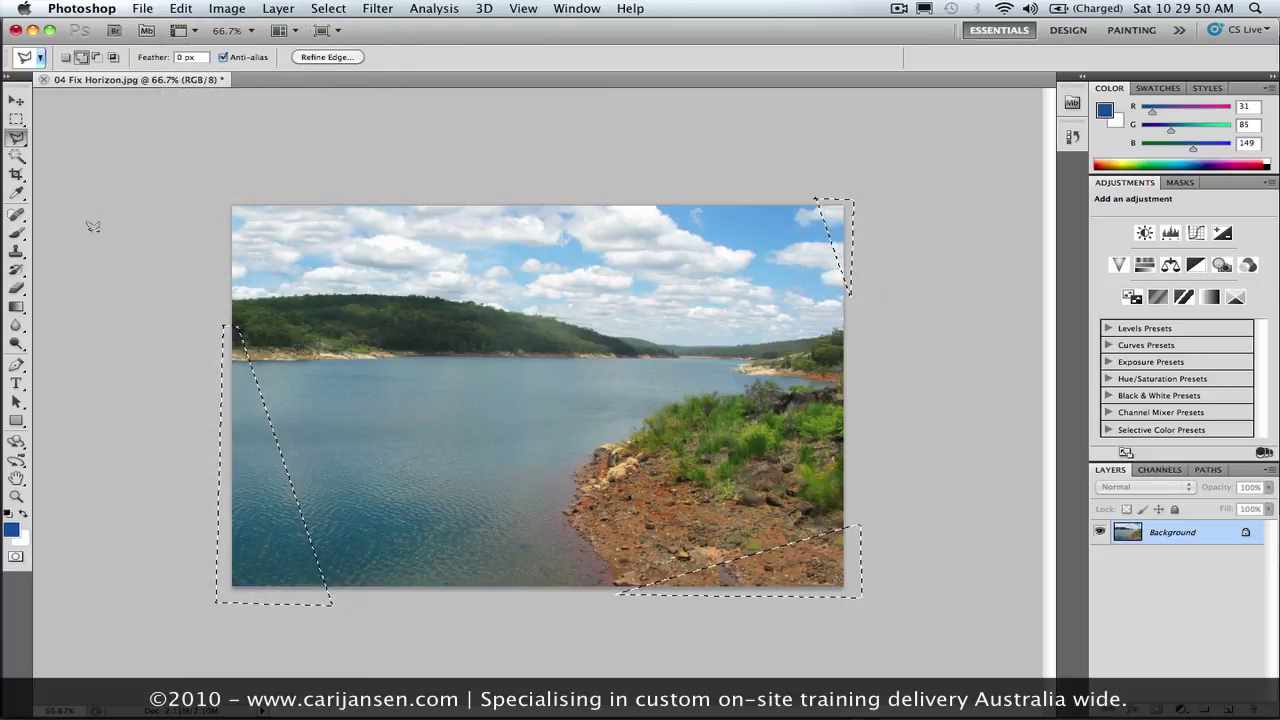
key(super+d)
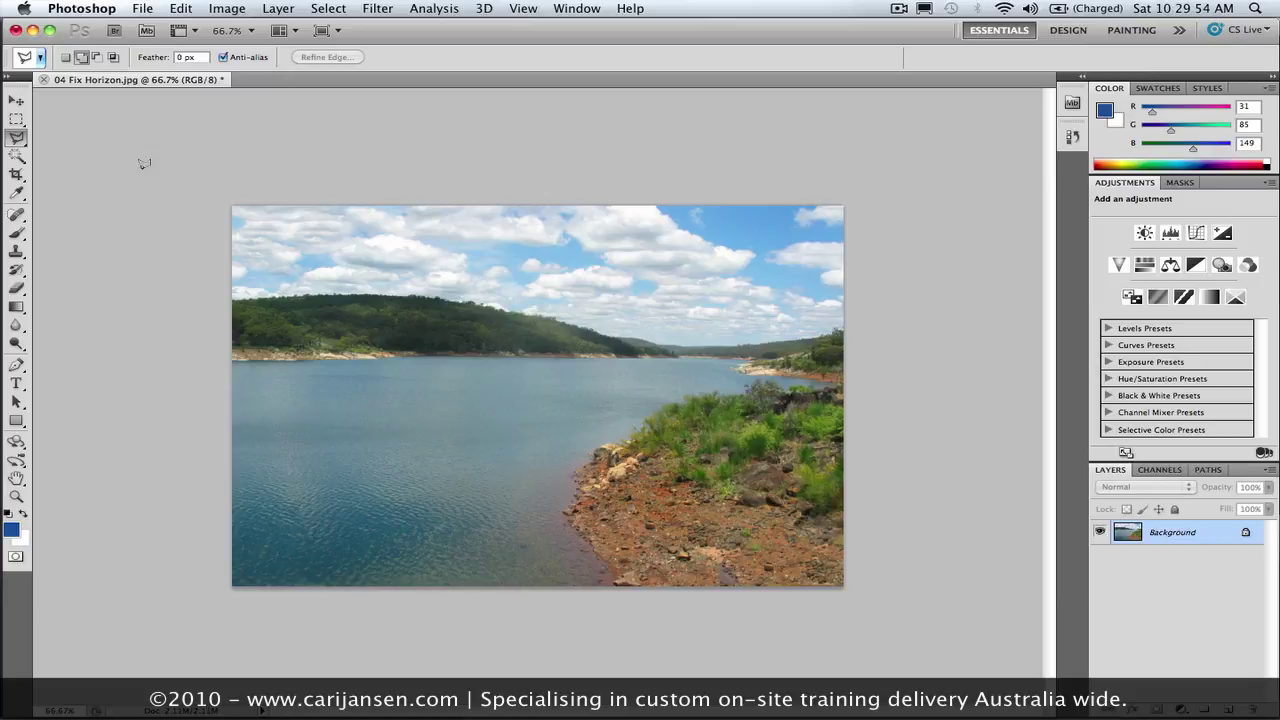
Revert 04 Fix Horizon.jpg to its opening history state, discarding the crop and the fills
click(1072, 137)
click(906, 152)
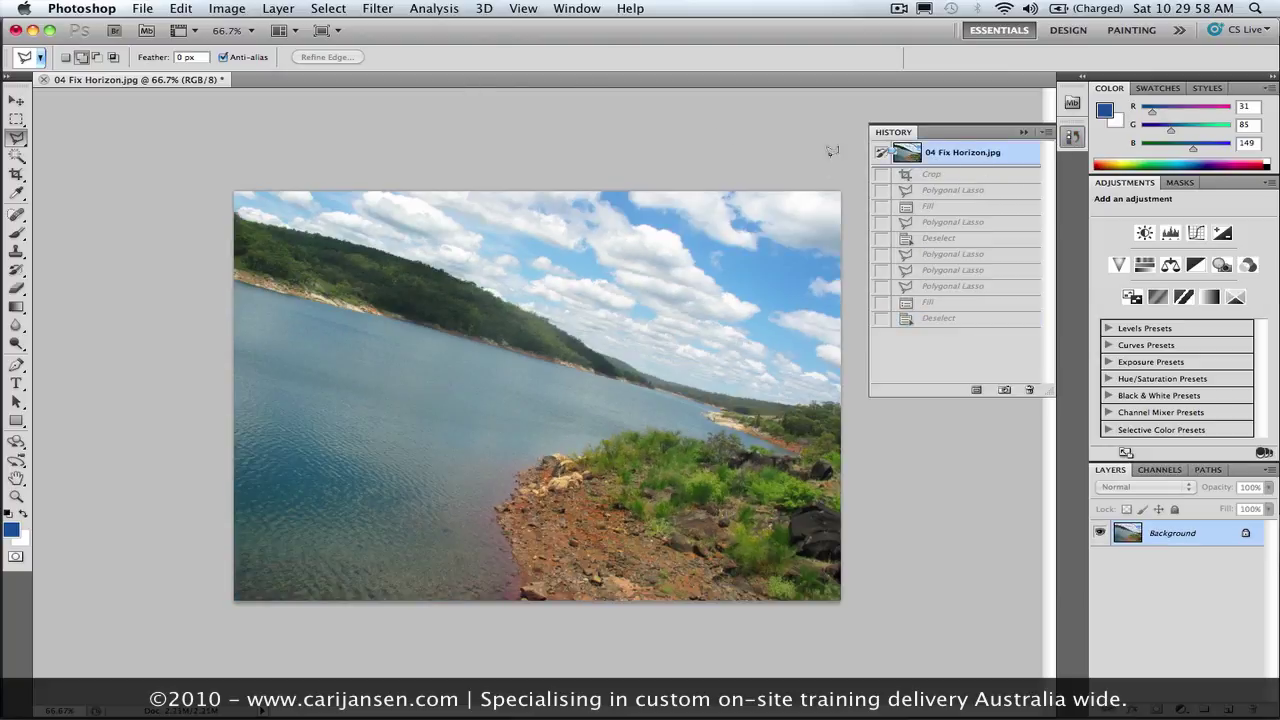
click(1026, 135)
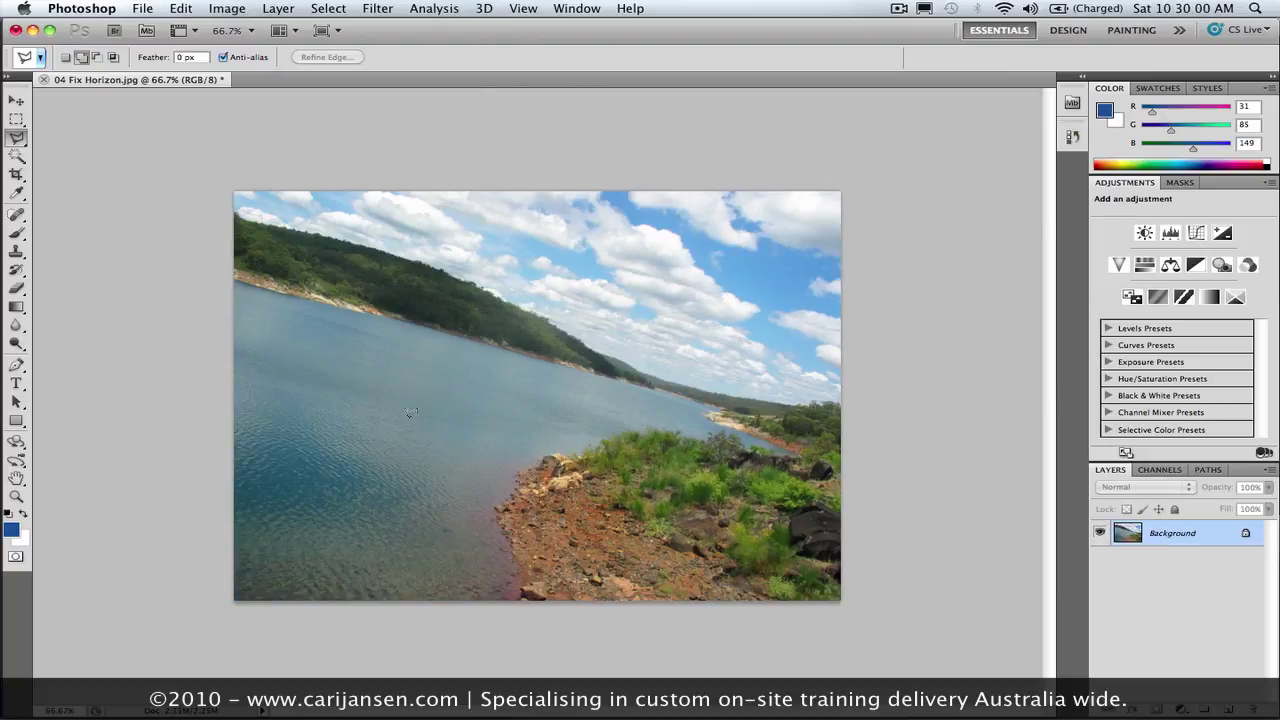
Lay a Ruler line along the far shoreline from the left side to the right bank, adjusting its end to about -16.7°
click(19, 194)
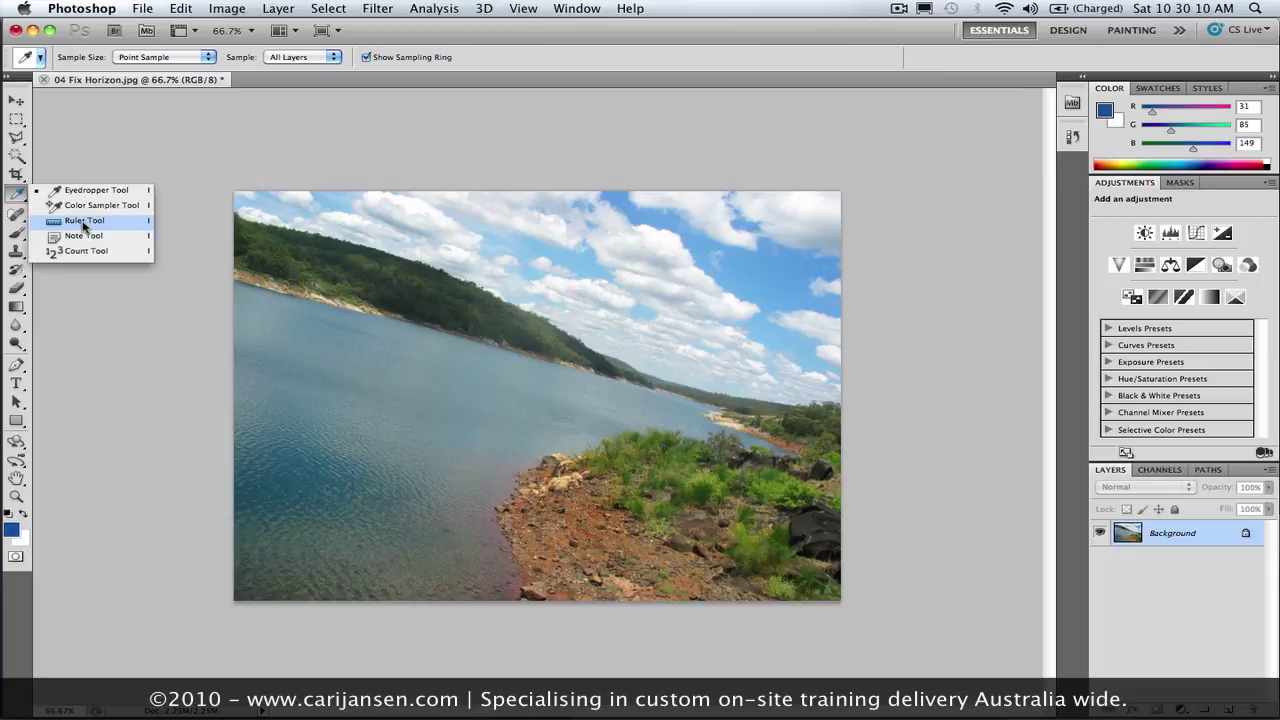
click(84, 221)
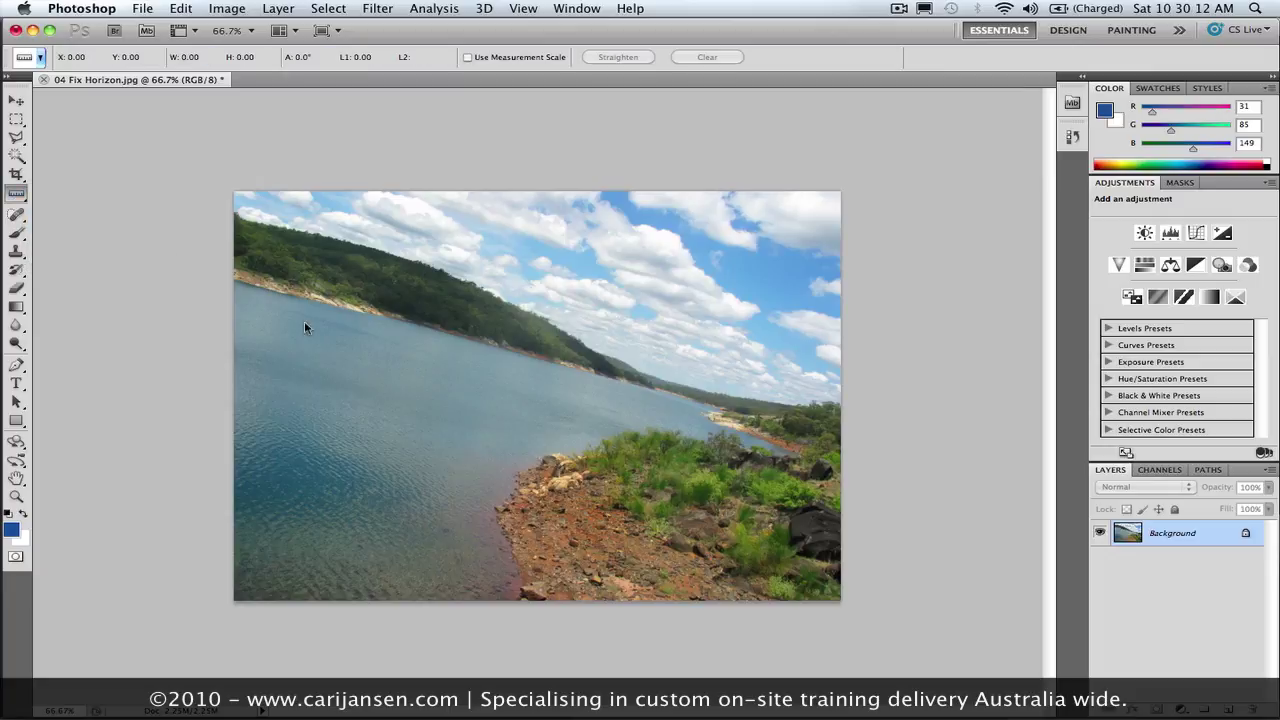
drag(268, 292, 800, 437)
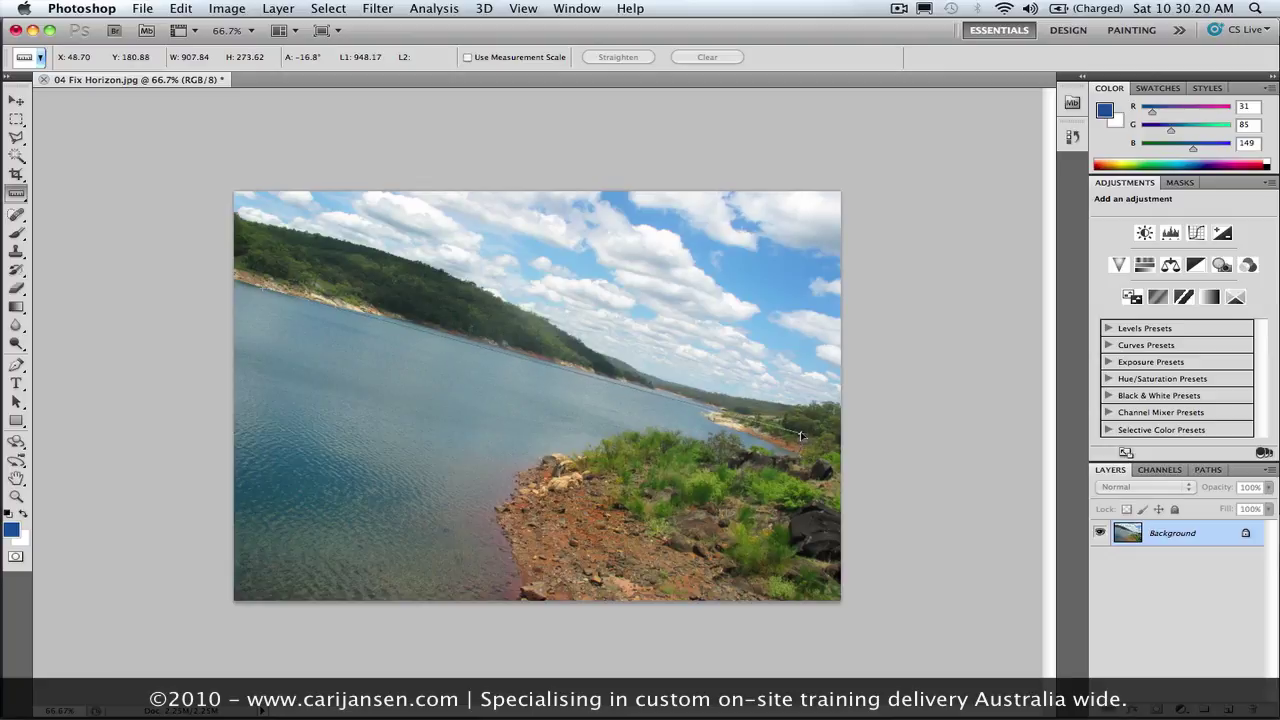
drag(801, 435, 801, 432)
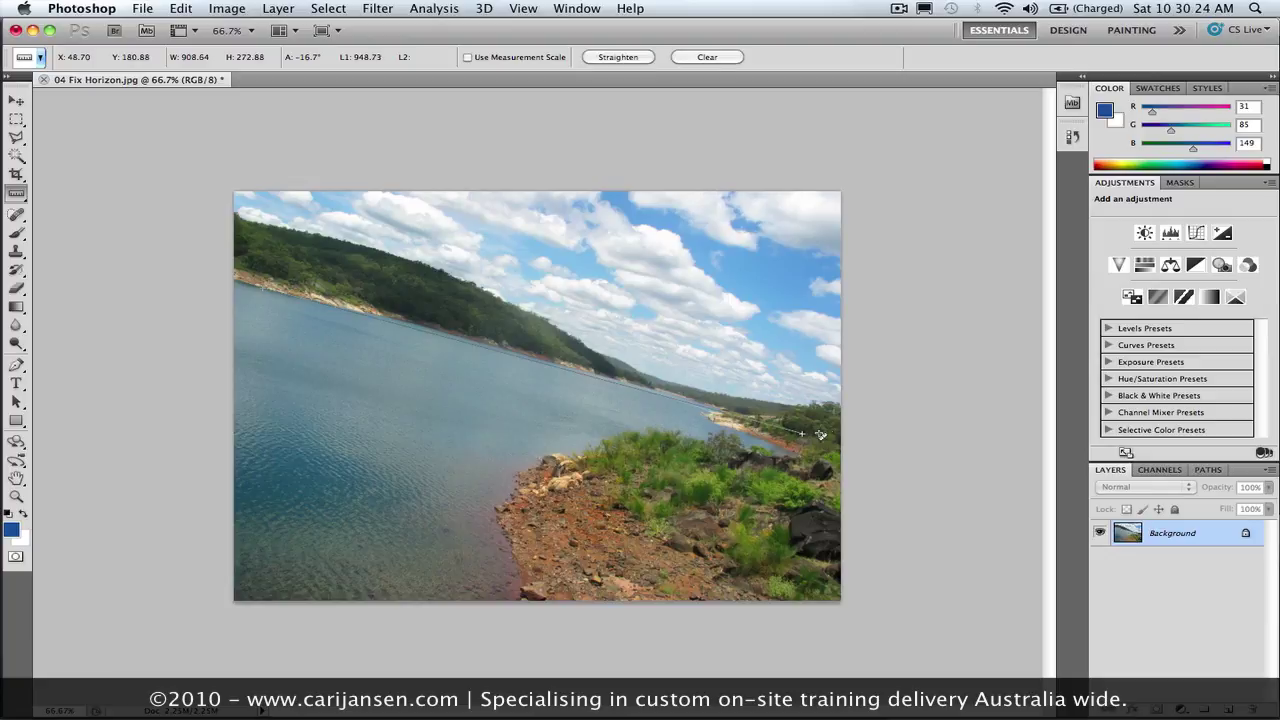
Rotate the canvas by an arbitrary 16.72° counter-clockwise
click(218, 9)
mouse_move(225, 177)
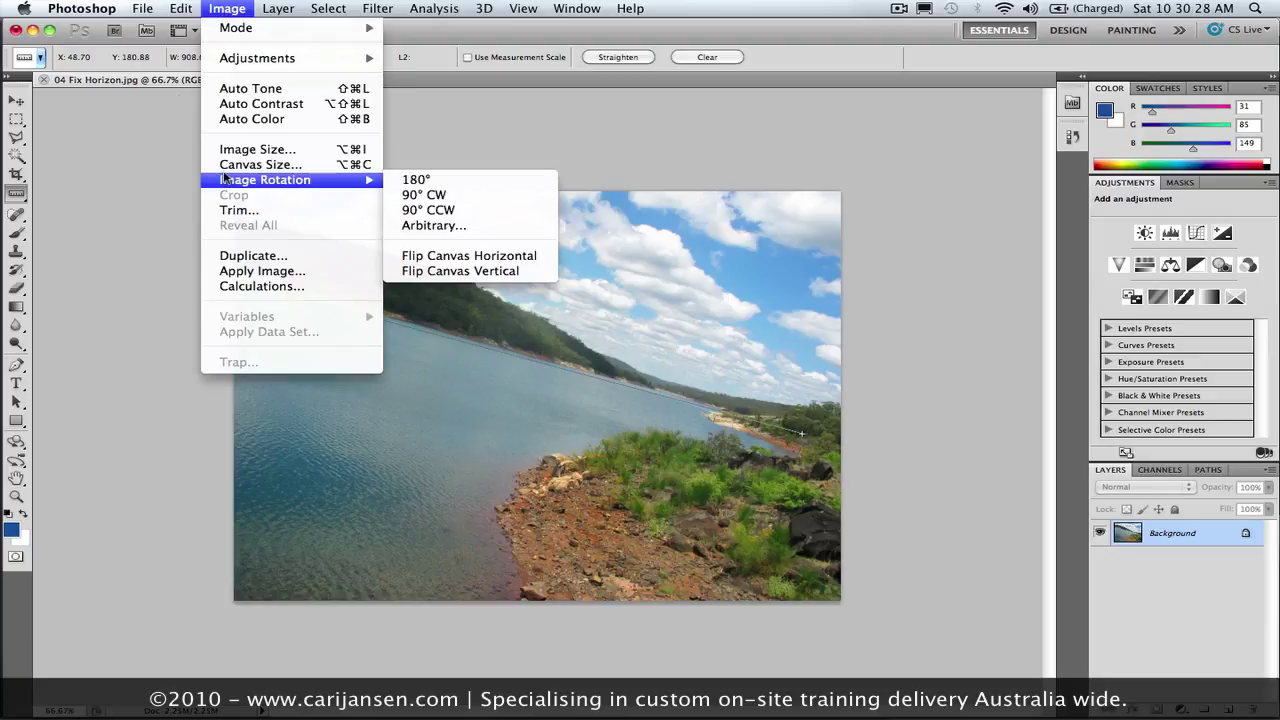
click(519, 226)
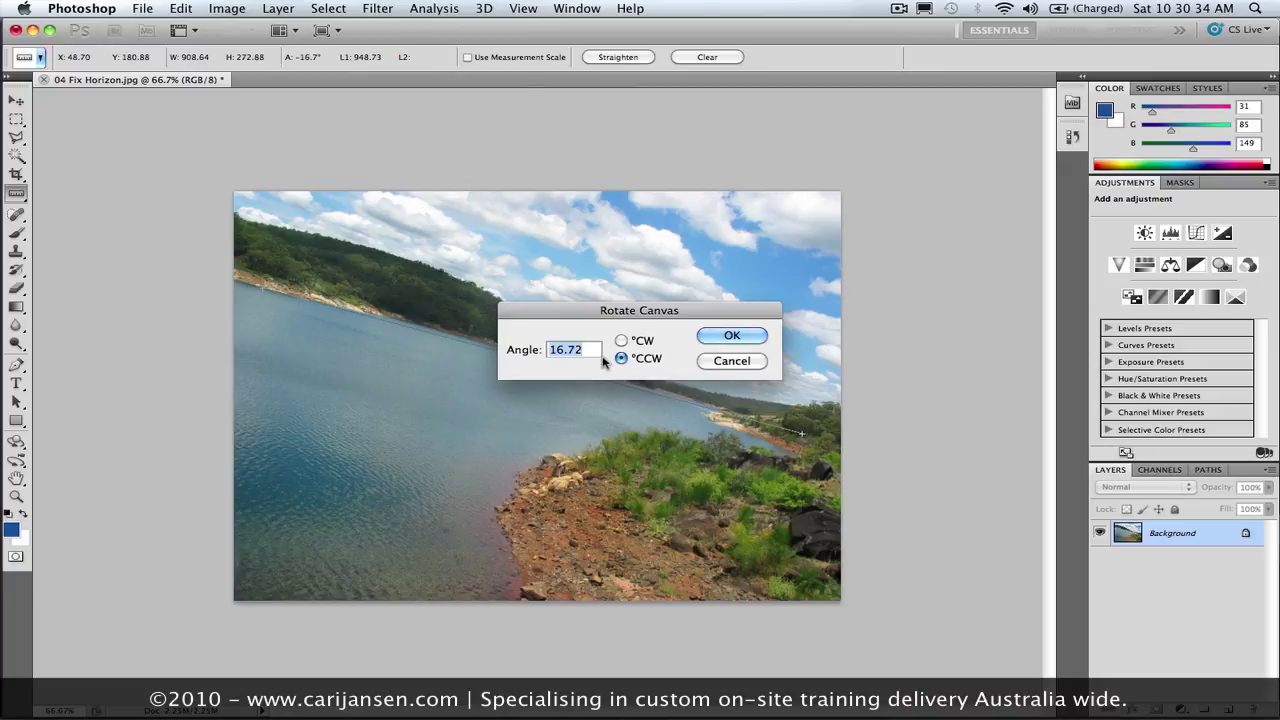
click(748, 338)
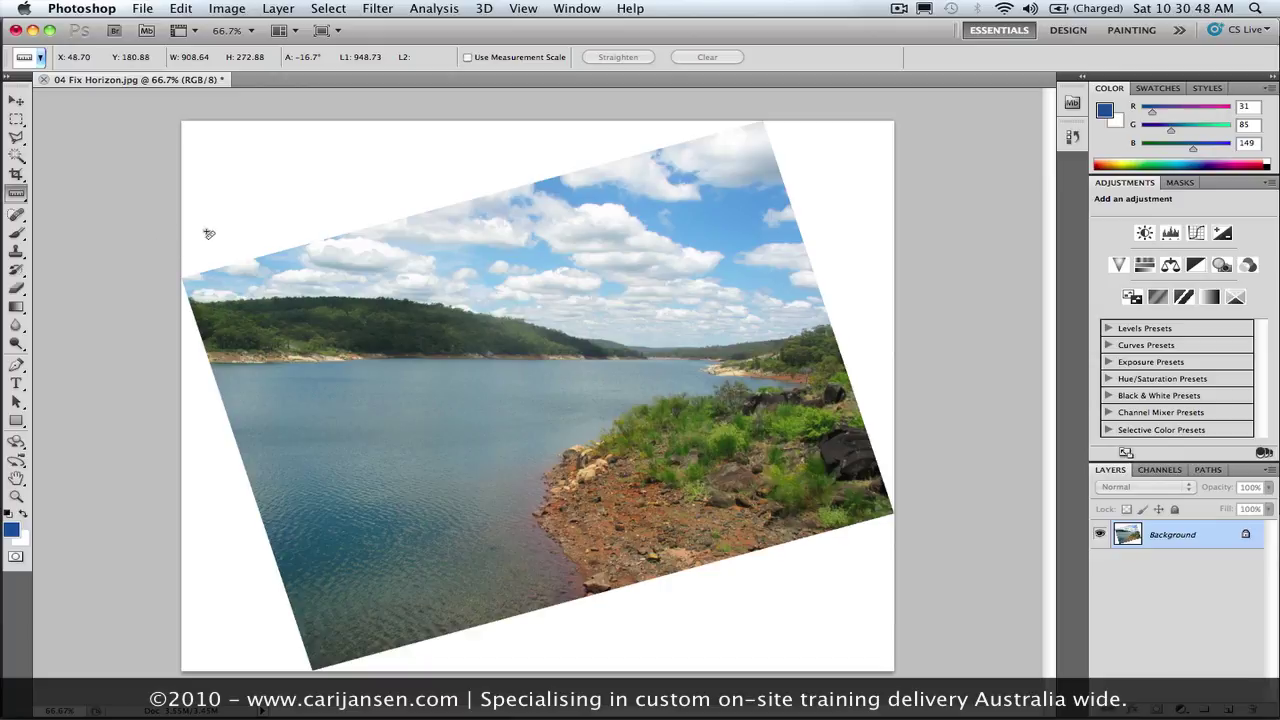
Undo the canvas rotation by returning to the original snapshot in the history
click(1072, 136)
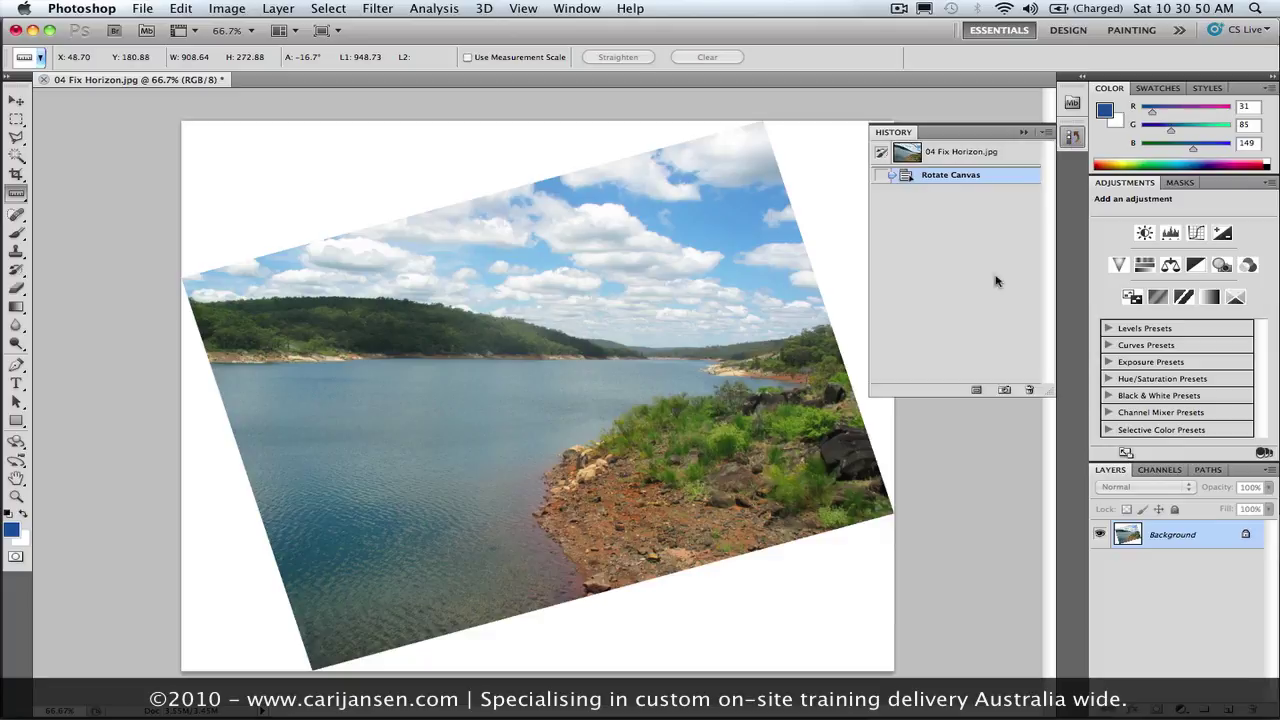
click(912, 155)
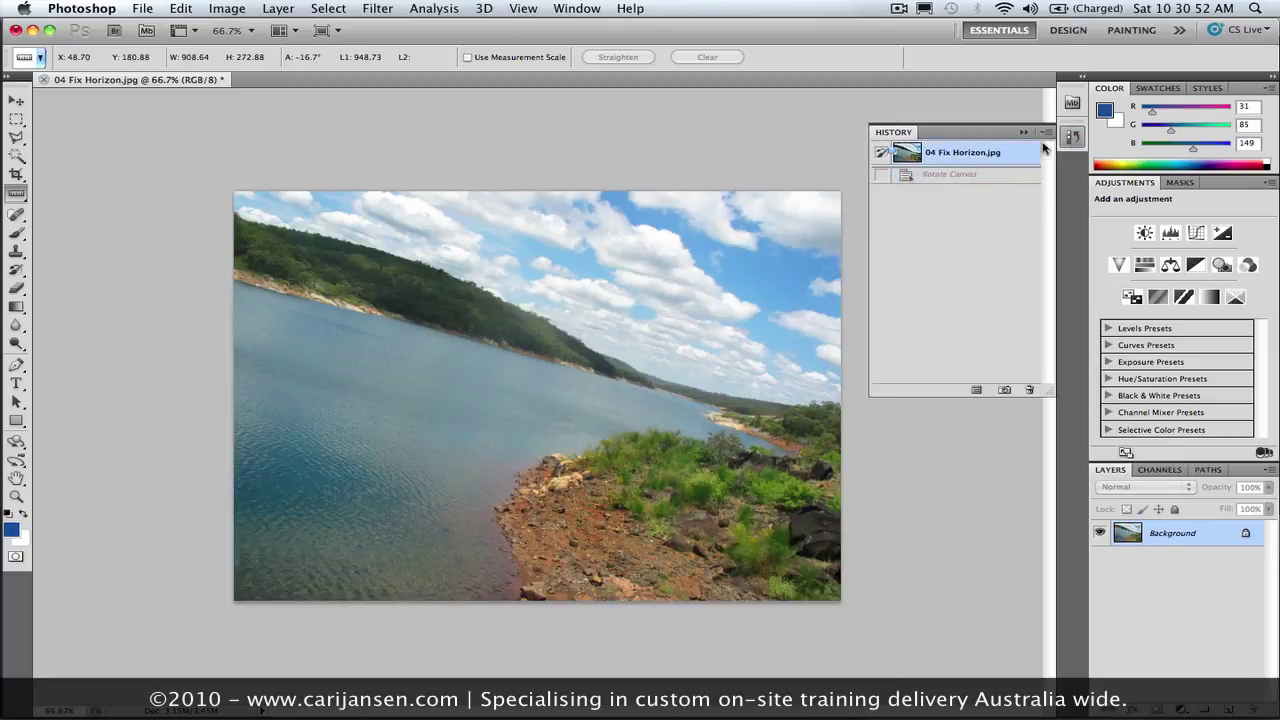
click(1023, 132)
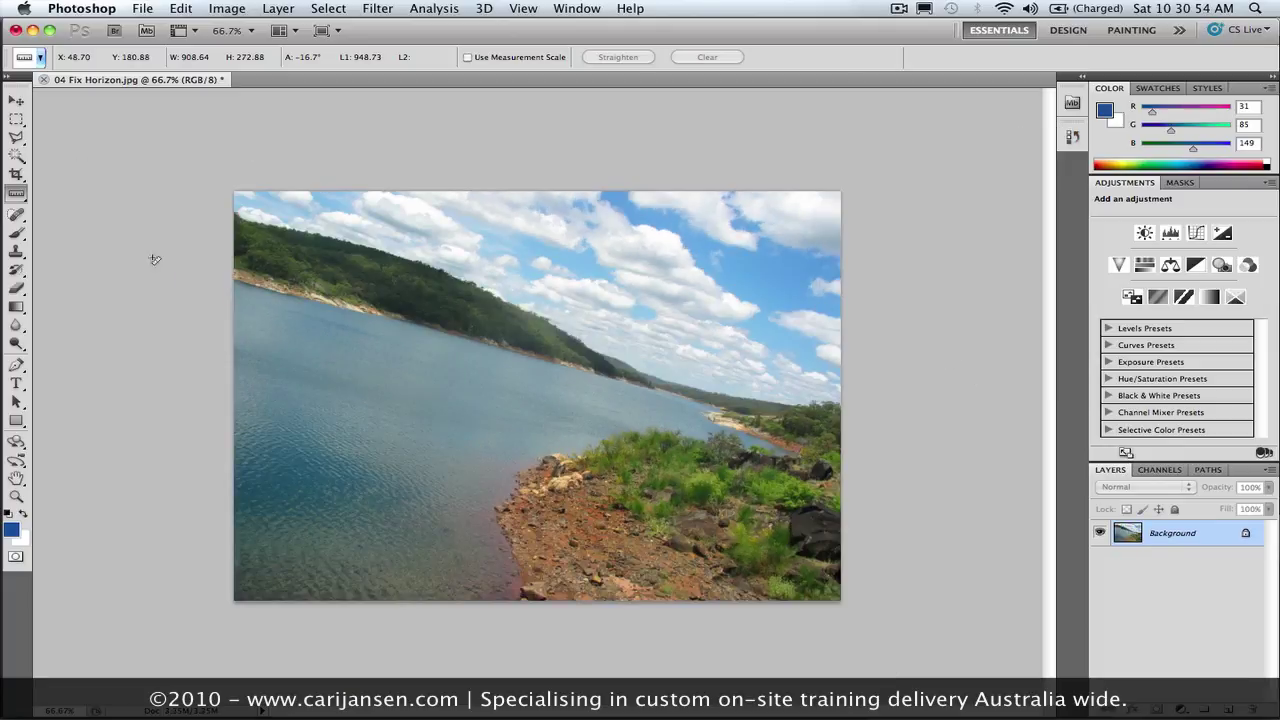
Draw a new Ruler line along the shoreline at about -16.8° and straighten the image to it
drag(258, 289, 753, 424)
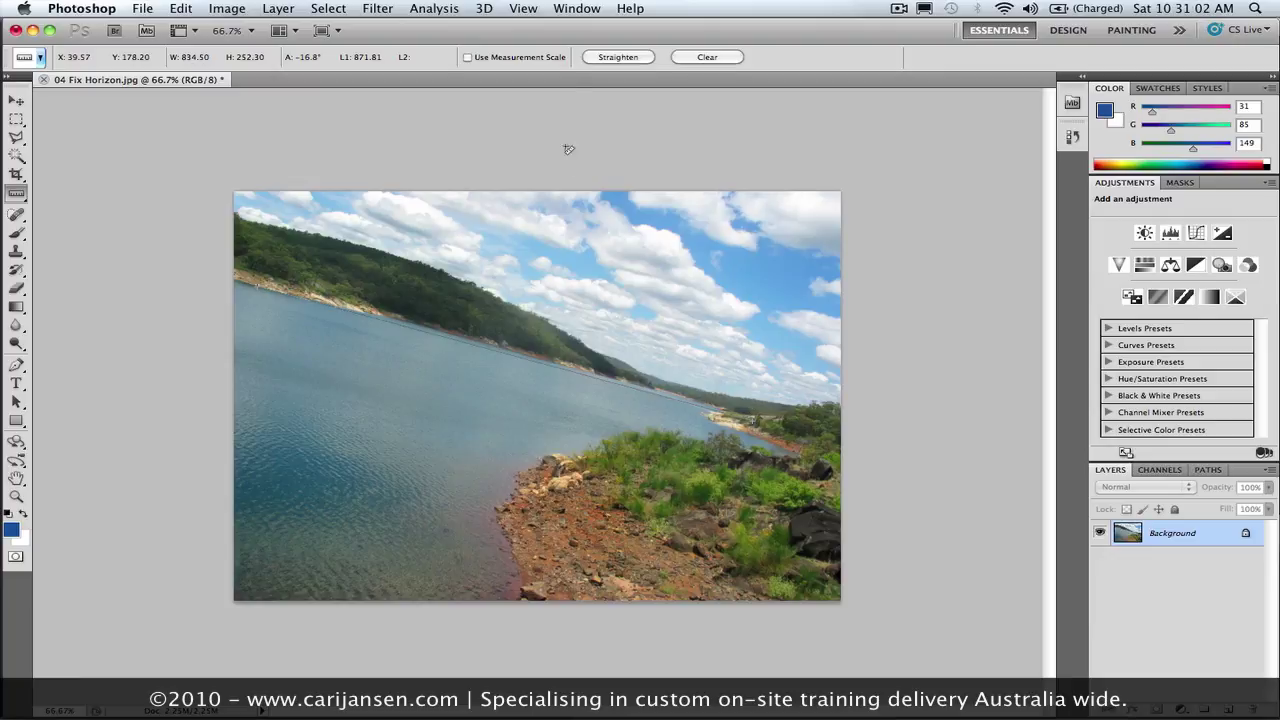
click(645, 60)
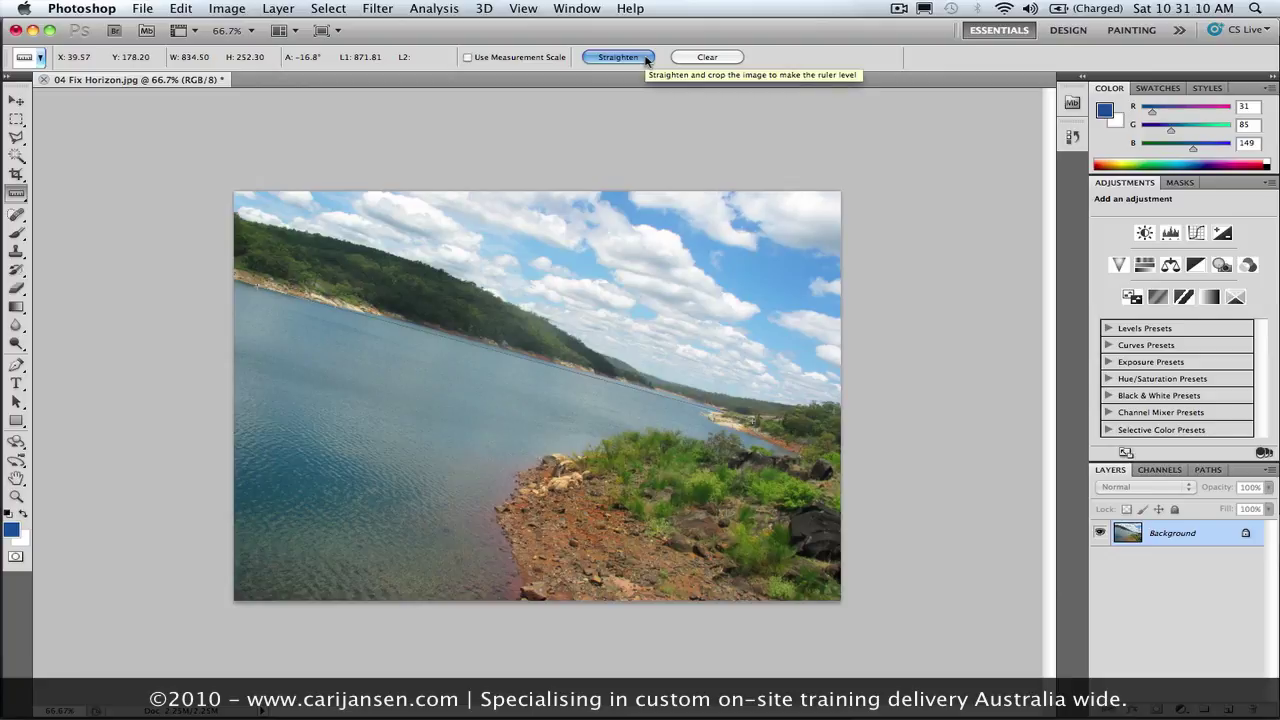